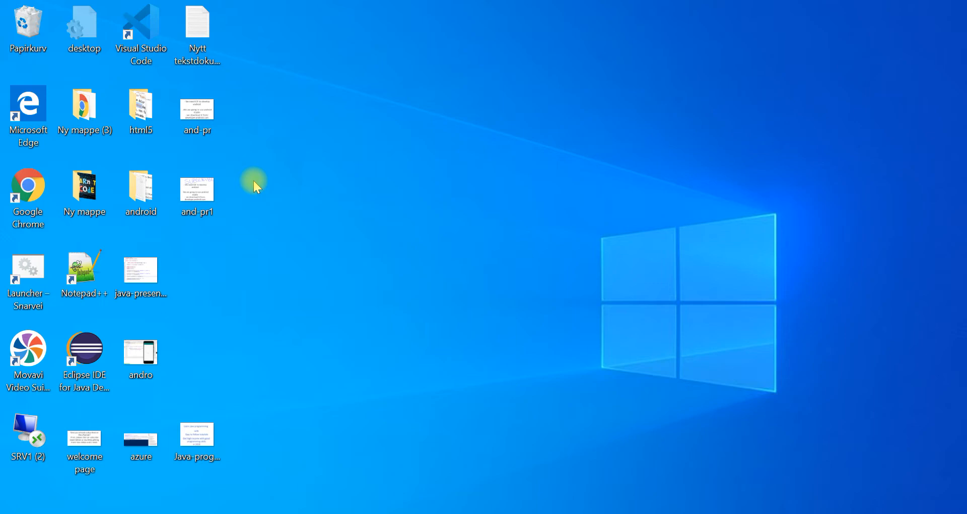
Open developer.android.com in a maximized Google Chrome window and go to the Android Studio download page
double_click(32, 184)
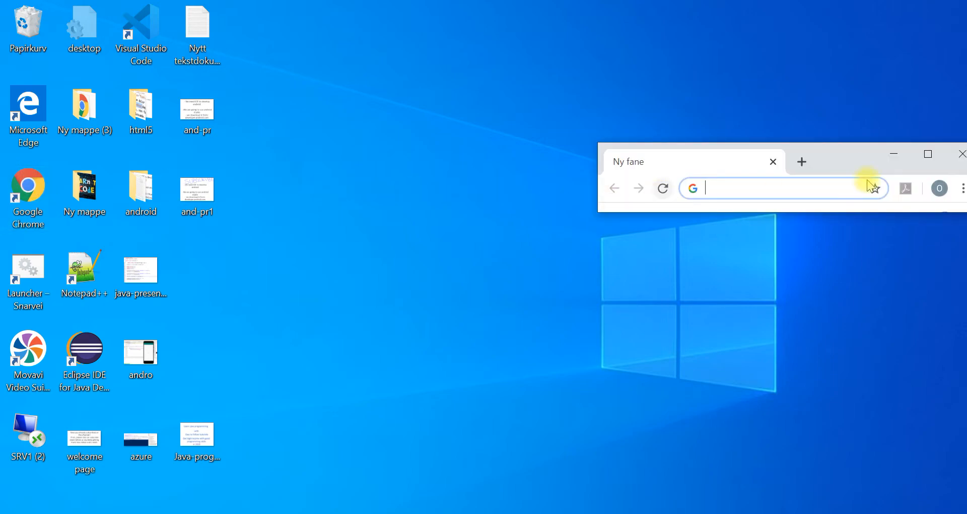
left_click(928, 153)
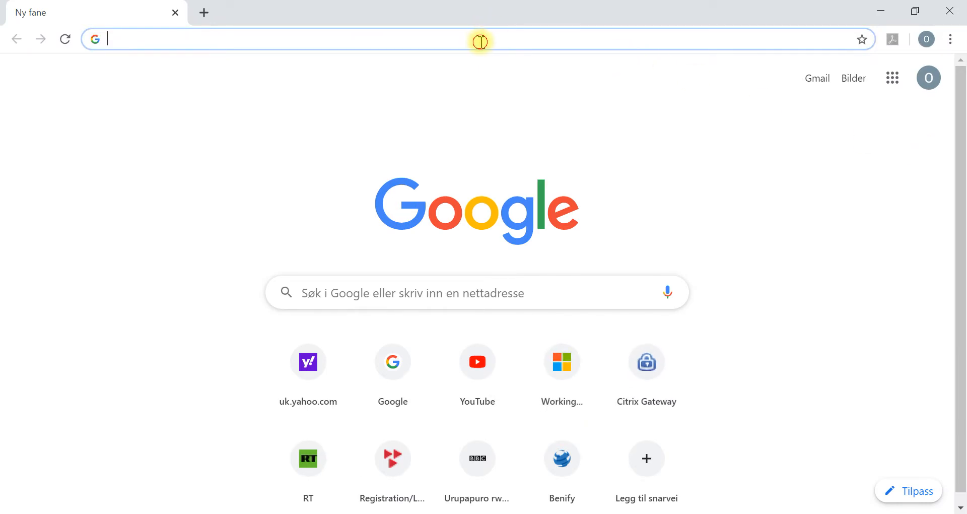
type("developer.android.com")
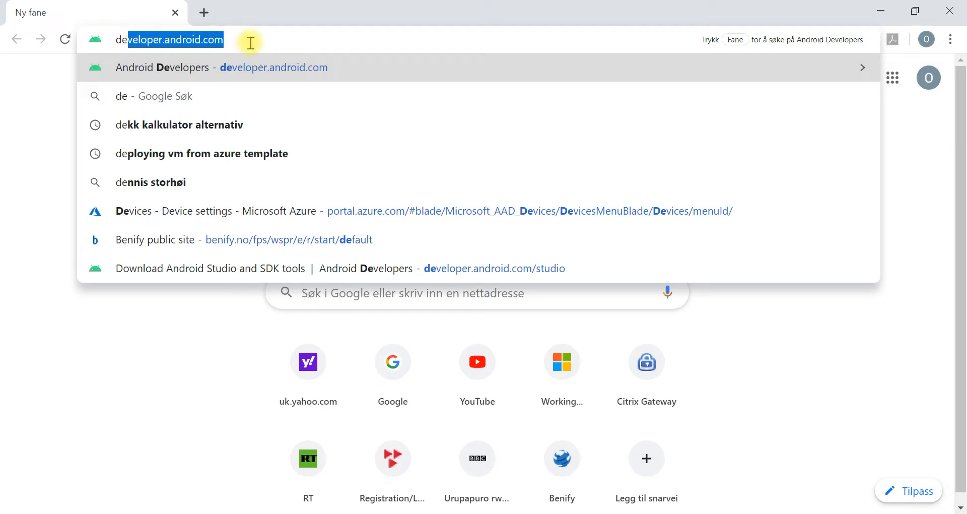
key("Return")
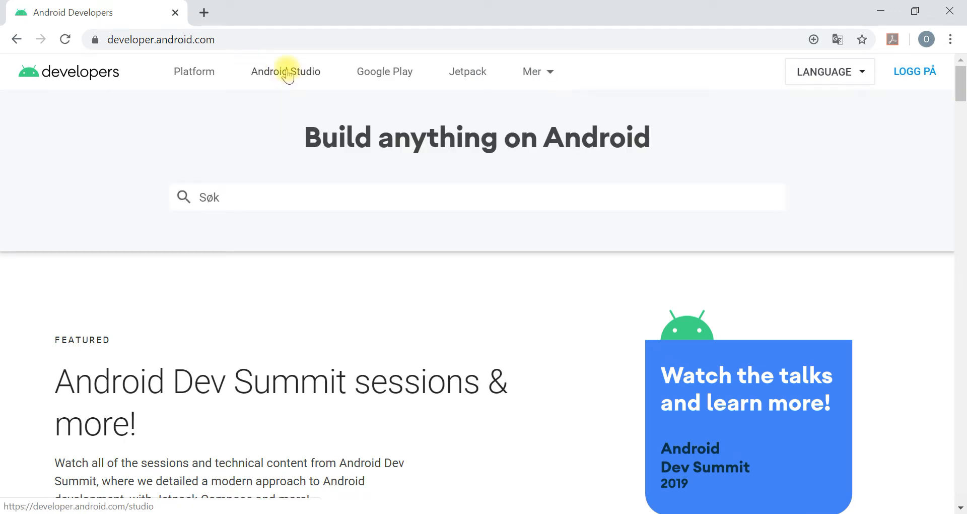
left_click(286, 76)
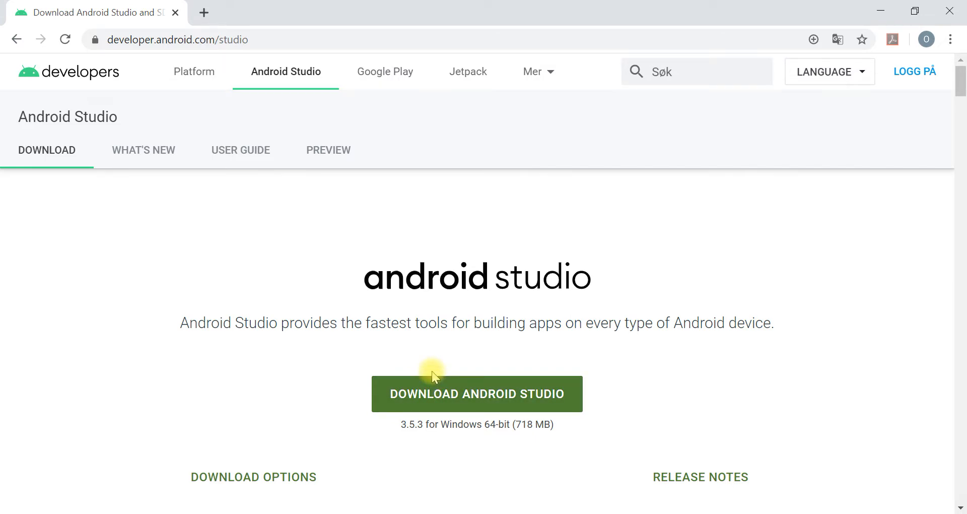
Accept the terms and conditions and download Android Studio for Windows
left_click(459, 398)
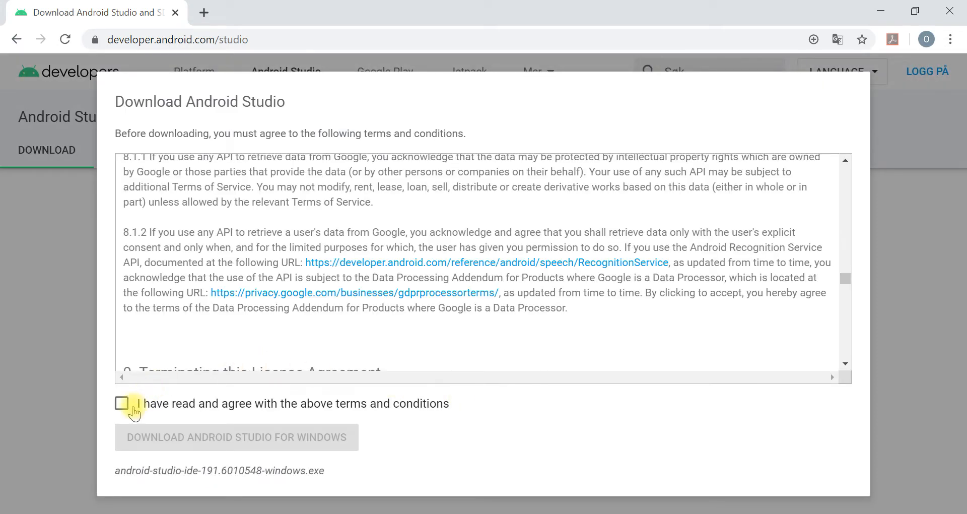
left_click(123, 404)
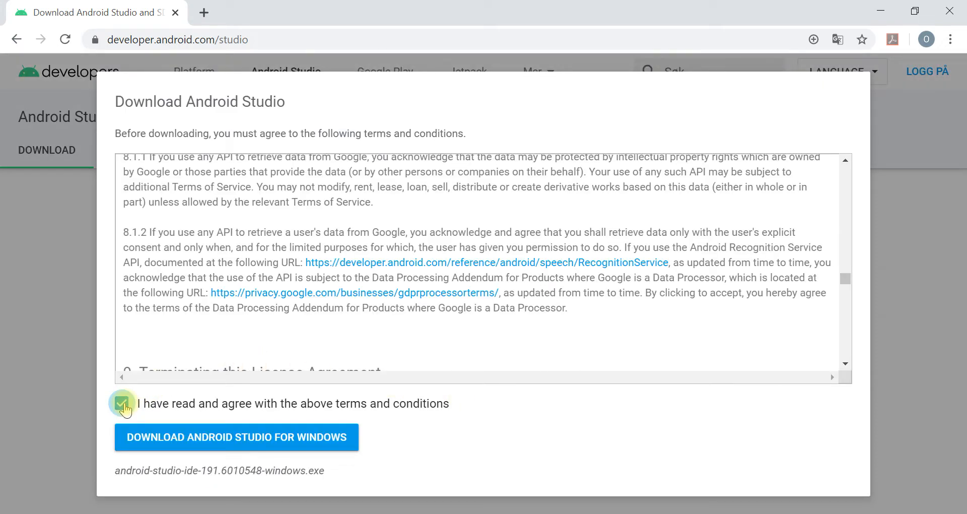
left_click(264, 434)
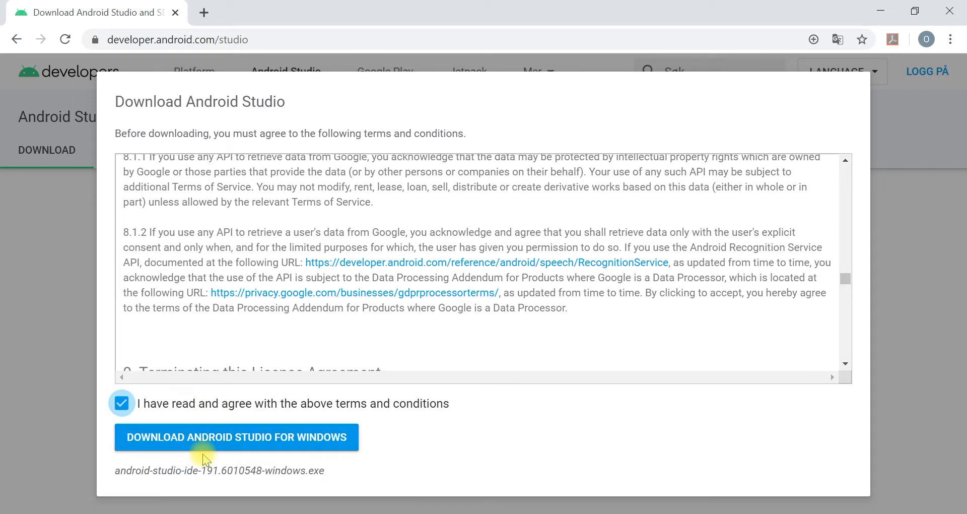
left_click(225, 435)
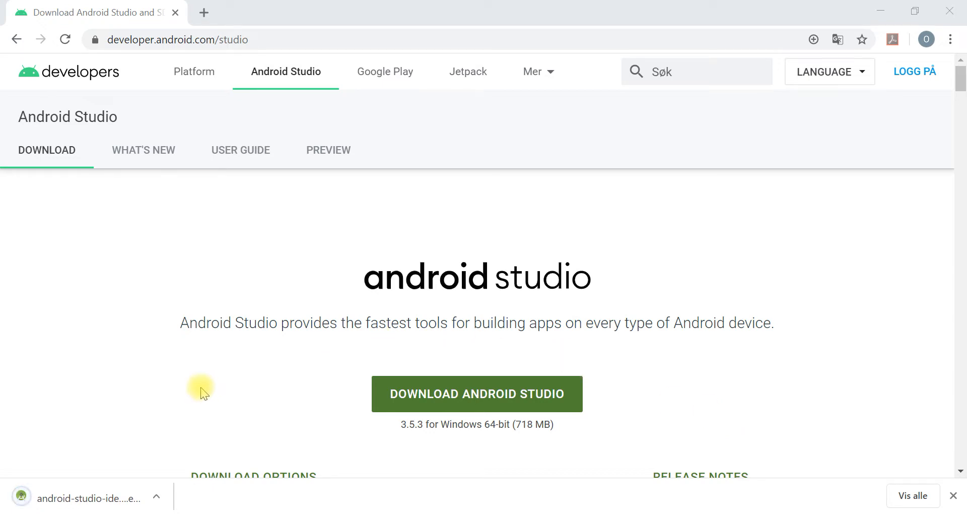
Run the downloaded Android Studio installer, minimize the browser, and proceed with the Android Virtual Device component included
left_click(60, 499)
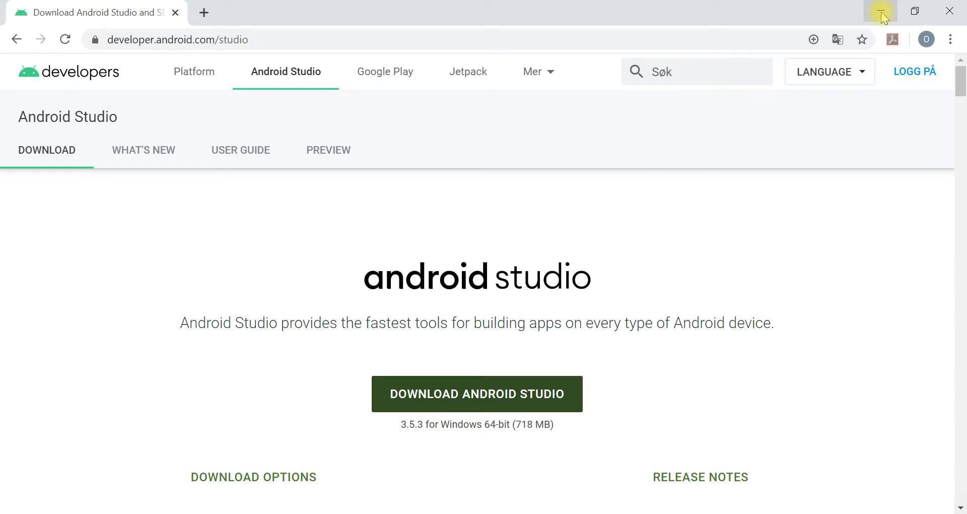
left_click(882, 12)
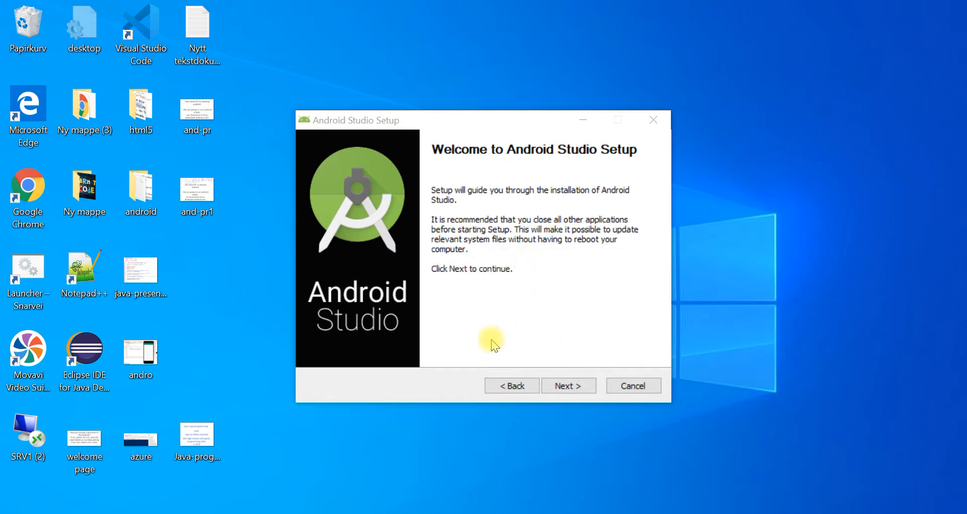
left_click(565, 386)
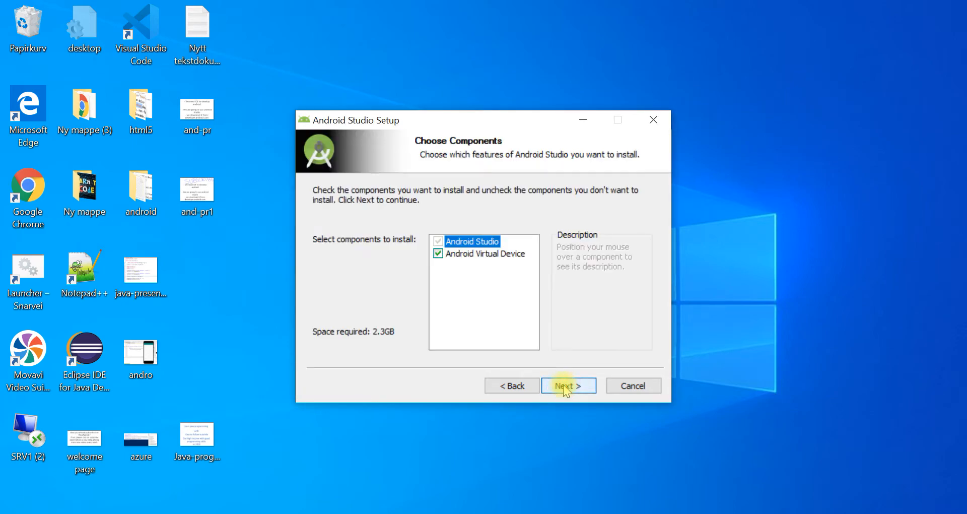
mouse_move(440, 259)
mouse_move(485, 258)
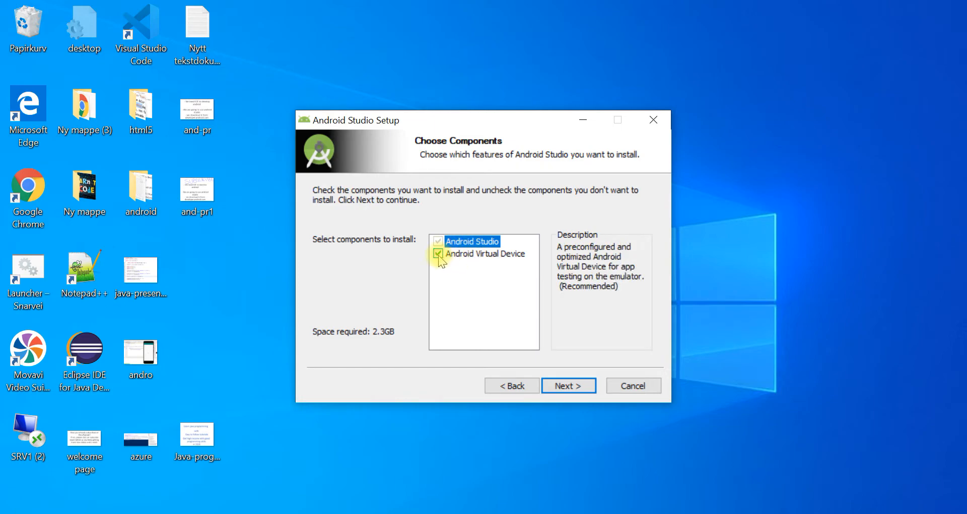
left_click(565, 386)
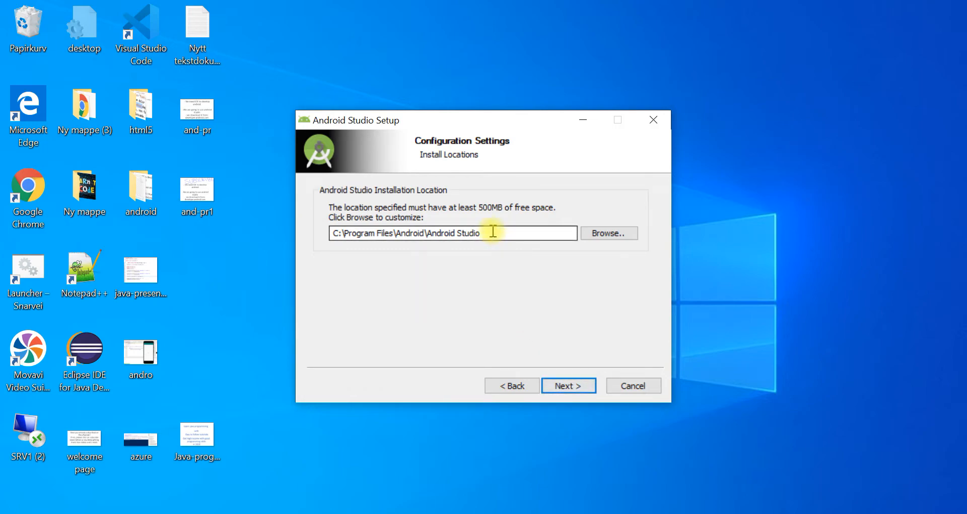
Install into C:\Program Files\Android\Android Studio, using the Android Studio Start Menu folder for the shortcuts
left_click_drag(490, 231, 324, 237)
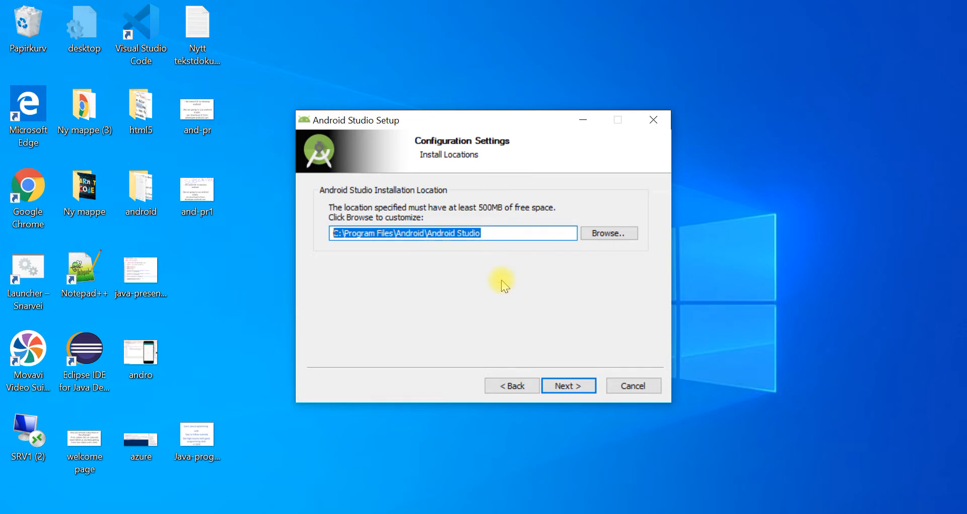
left_click(565, 385)
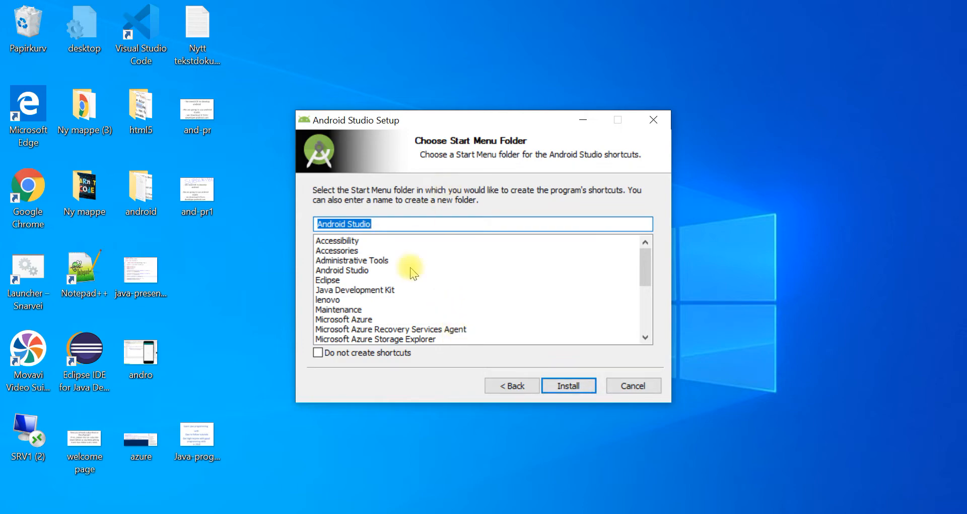
left_click(568, 386)
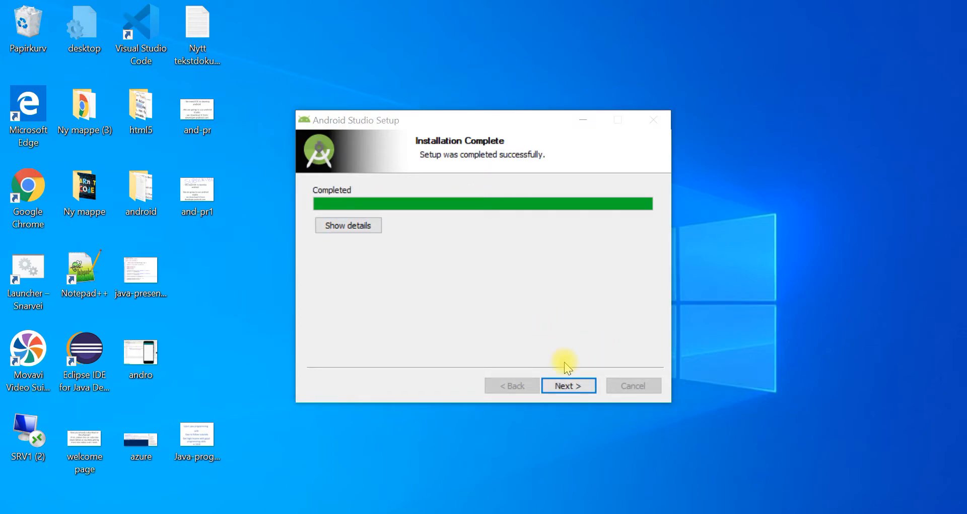
Finish the setup wizard with the option to start Android Studio turned off
left_click(572, 387)
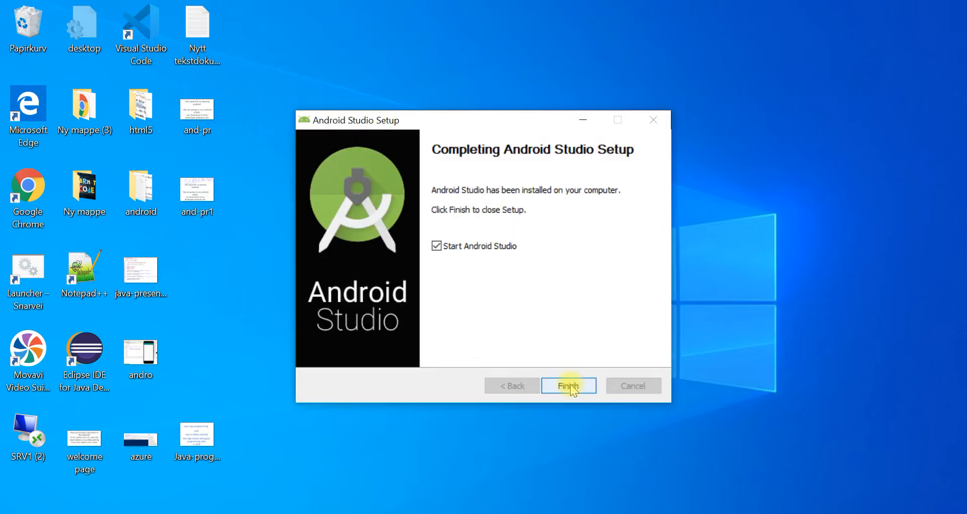
left_click(437, 246)
left_click(568, 387)
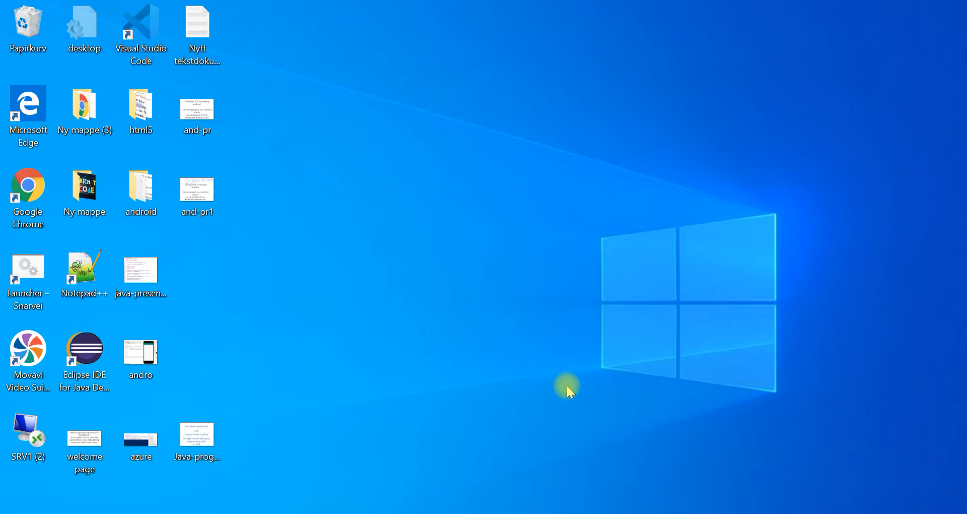
left_click(910, 501)
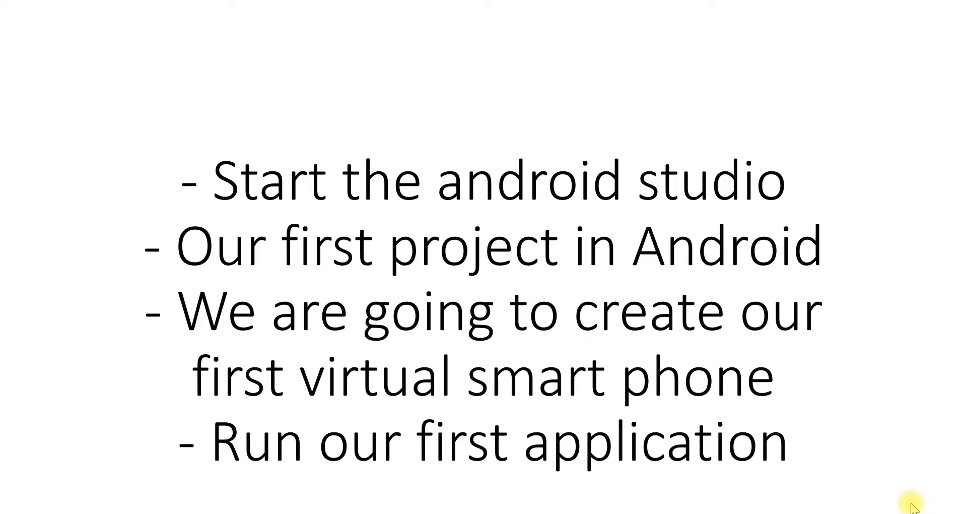
key("Escape")
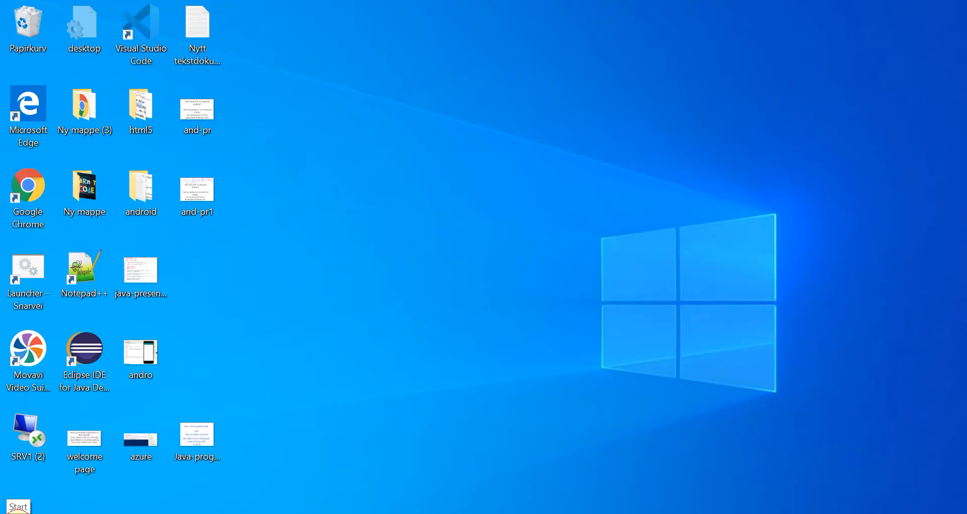
left_click(15, 510)
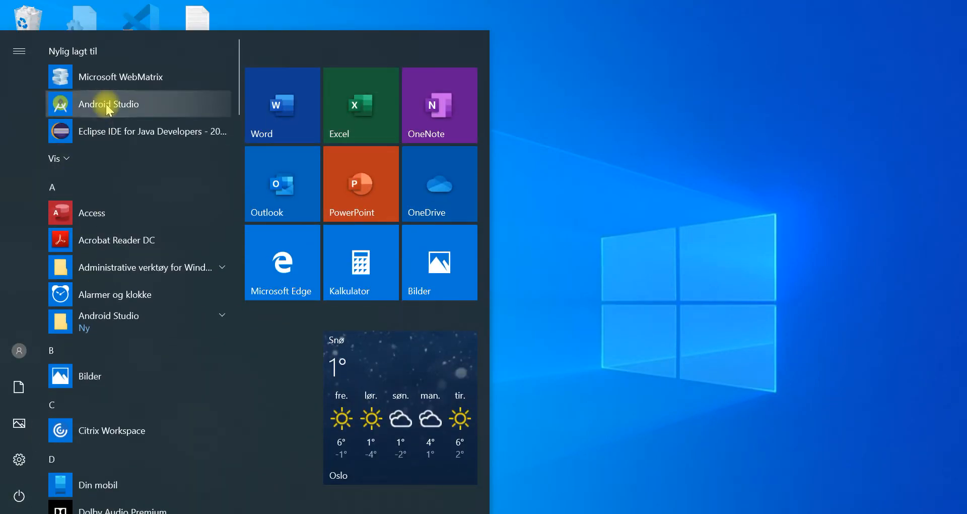
left_click(603, 244)
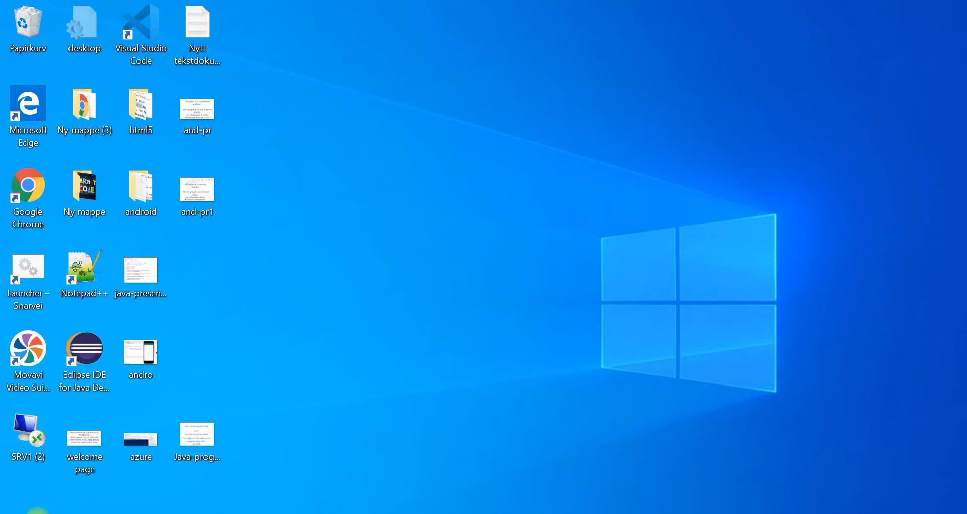
Search Windows for "andr", launch Android Studio, and dismiss the Tip of the Day
left_click(18, 509)
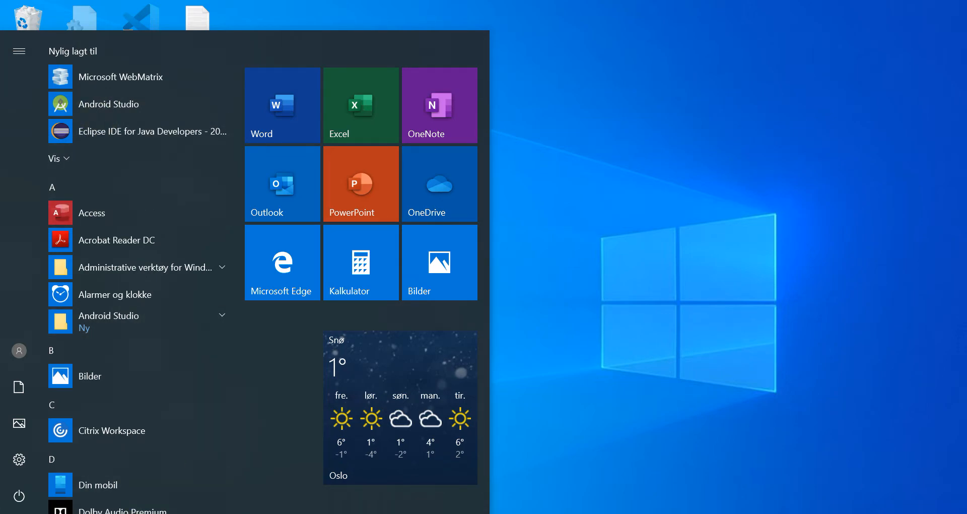
type("andr")
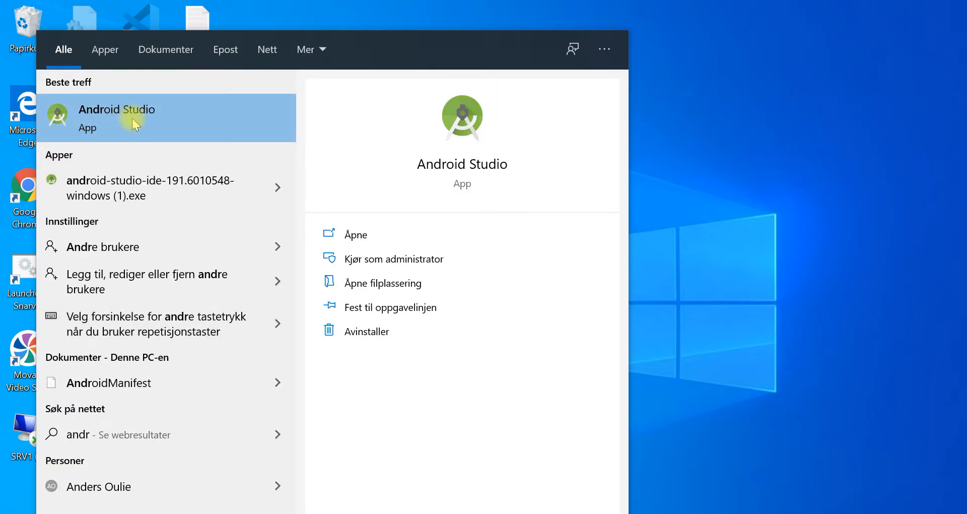
left_click(132, 118)
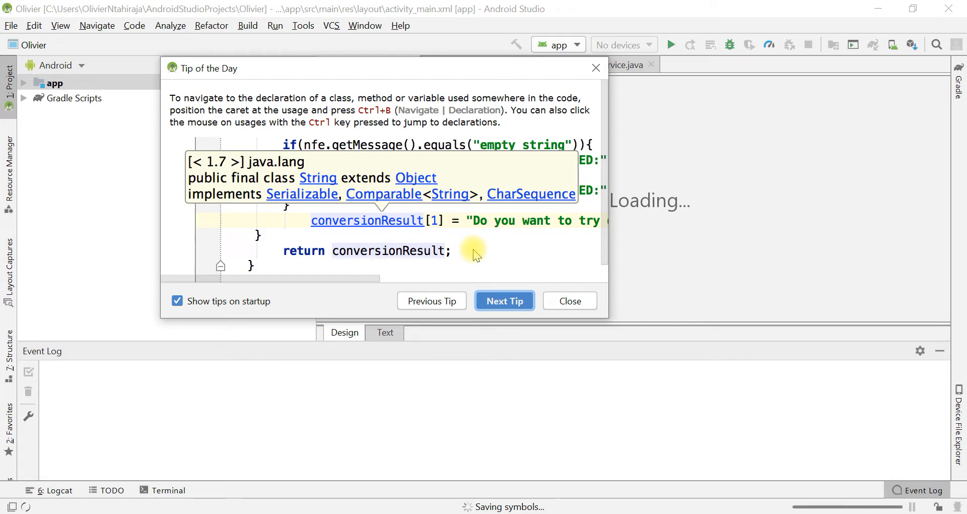
left_click(570, 301)
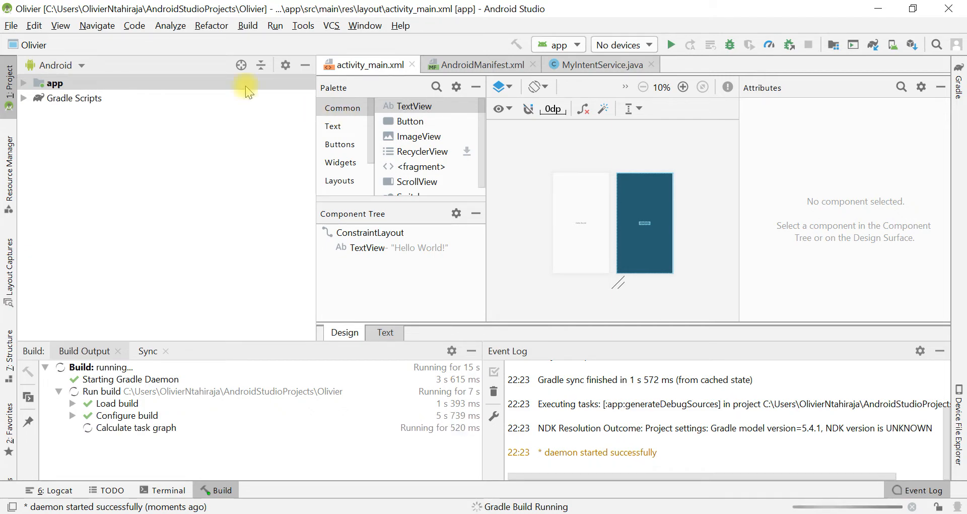
Start a new phone and tablet project from the Empty Activity template and proceed to its configuration
left_click(11, 26)
mouse_move(27, 44)
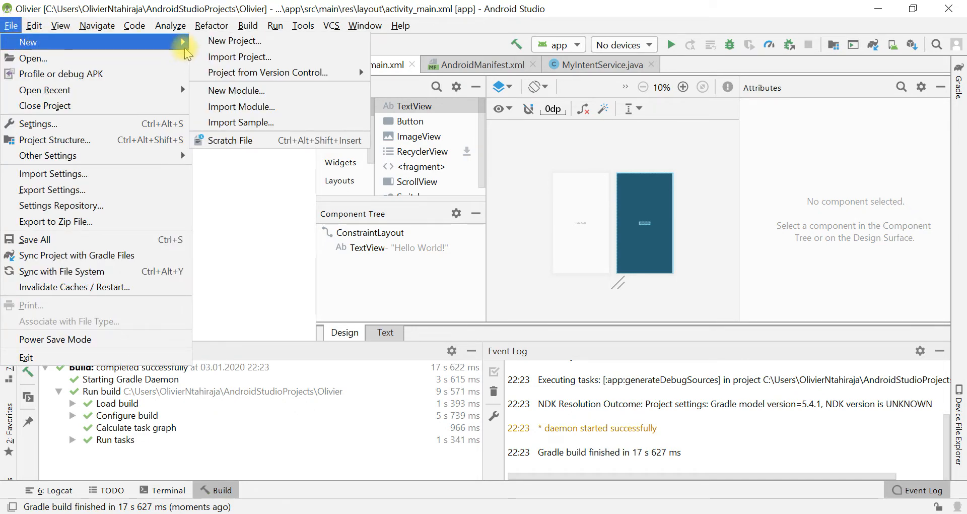
left_click(235, 42)
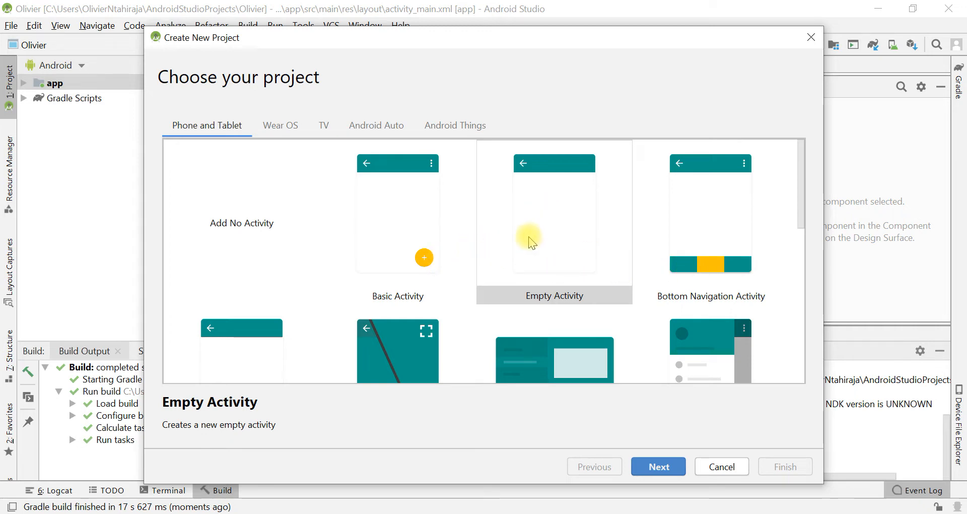
left_click(914, 505)
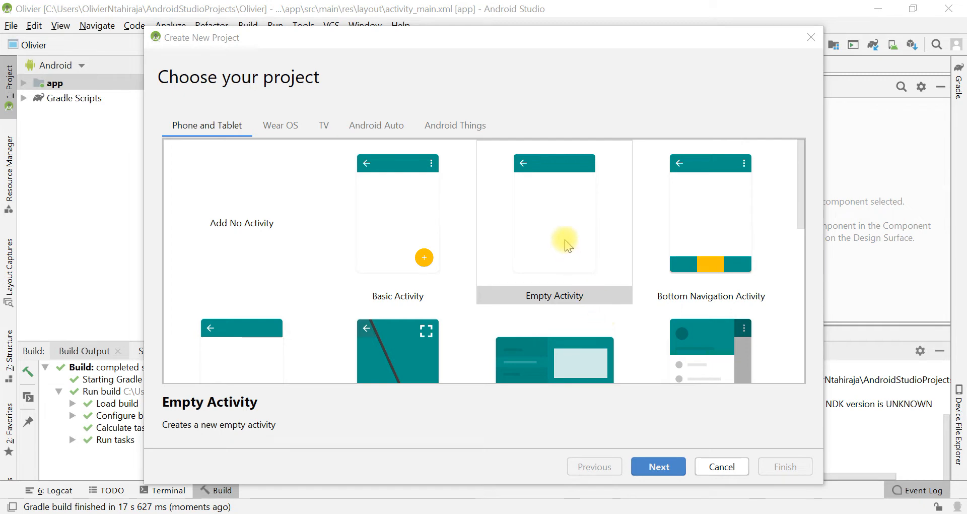
left_click(557, 228)
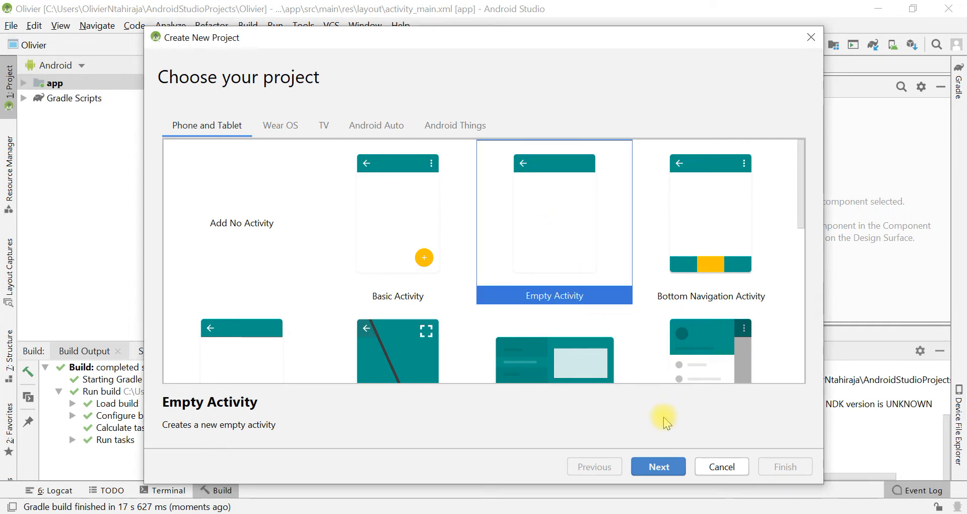
left_click(663, 467)
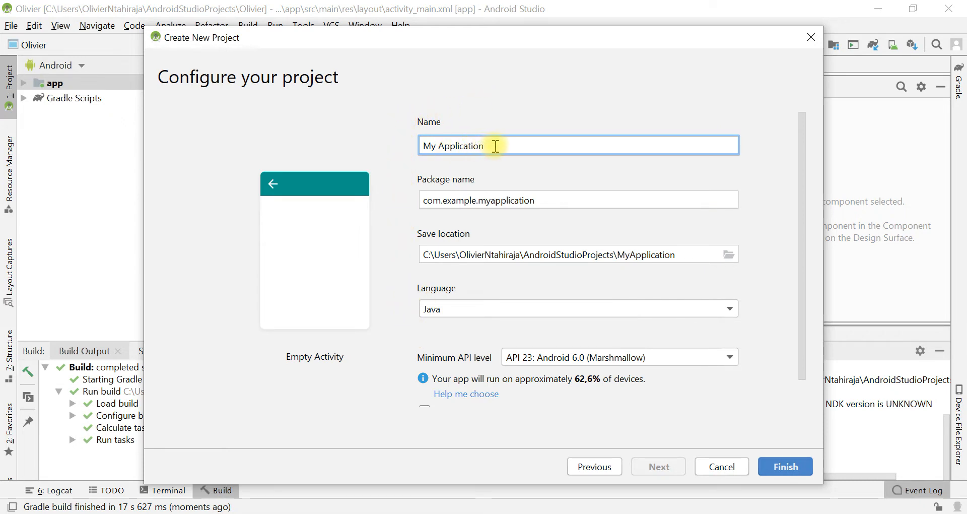
Name the project OurfirstAdroidApp, without spaces, and keep the suggested package name
left_click_drag(496, 146, 418, 149)
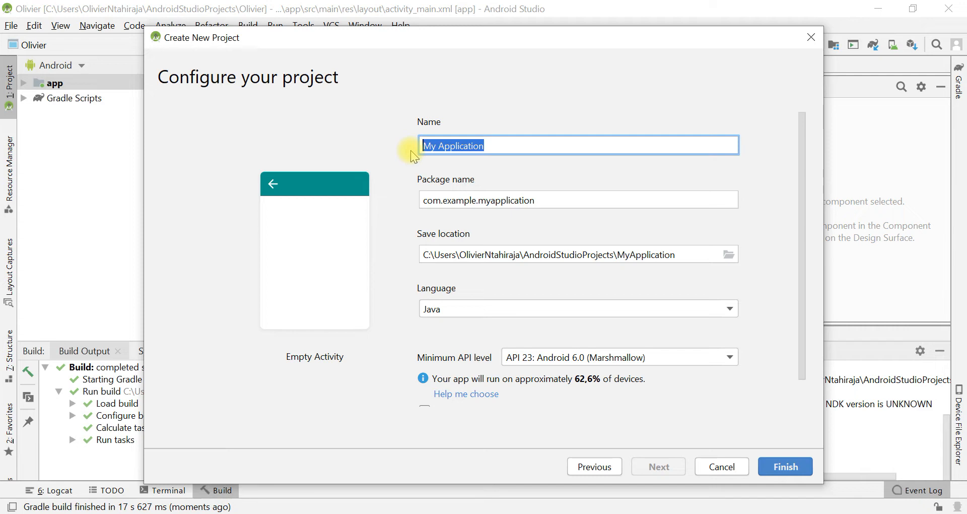
type("Our fi")
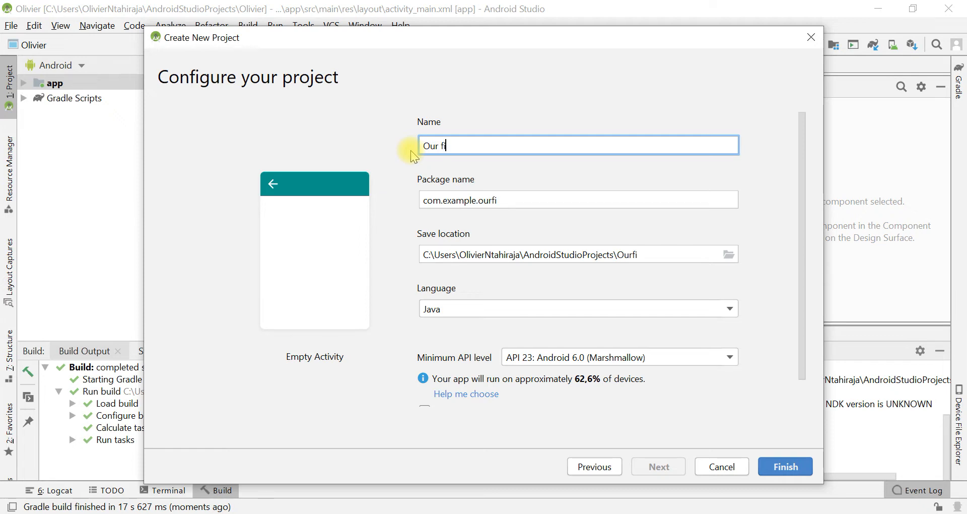
type("rst adr")
key("BackSpace")
key("BackSpace")
key("BackSpace")
key("BackSpace")
key("BackSpace")
type("tAdr")
type("o")
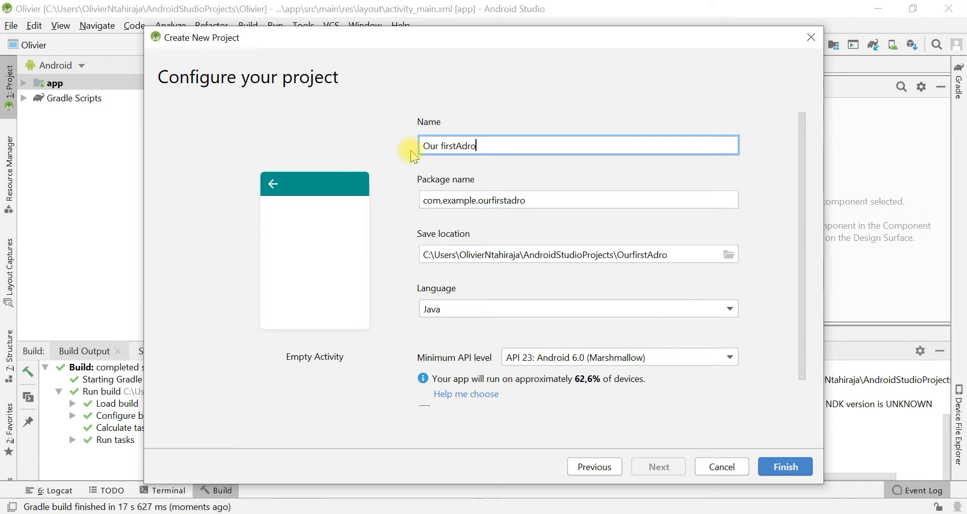
type("idApp")
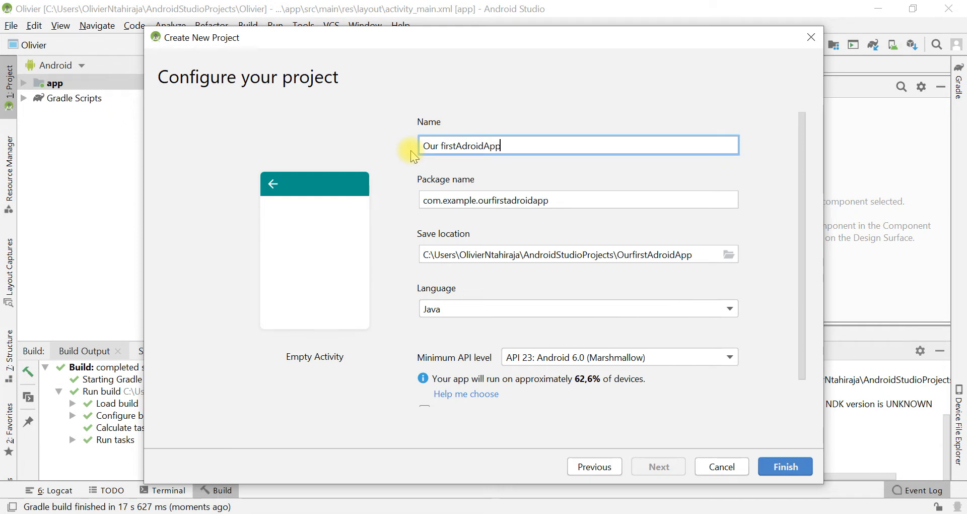
left_click(437, 145)
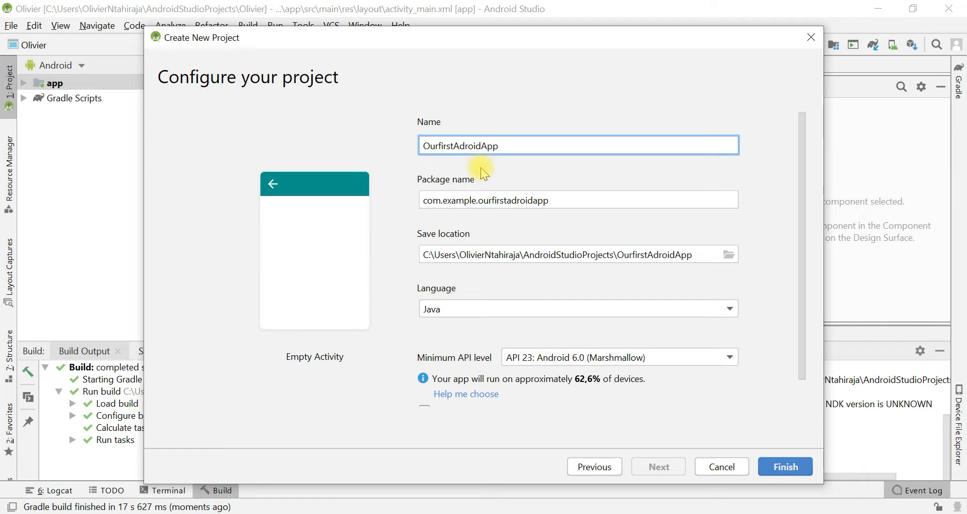
left_click(498, 201)
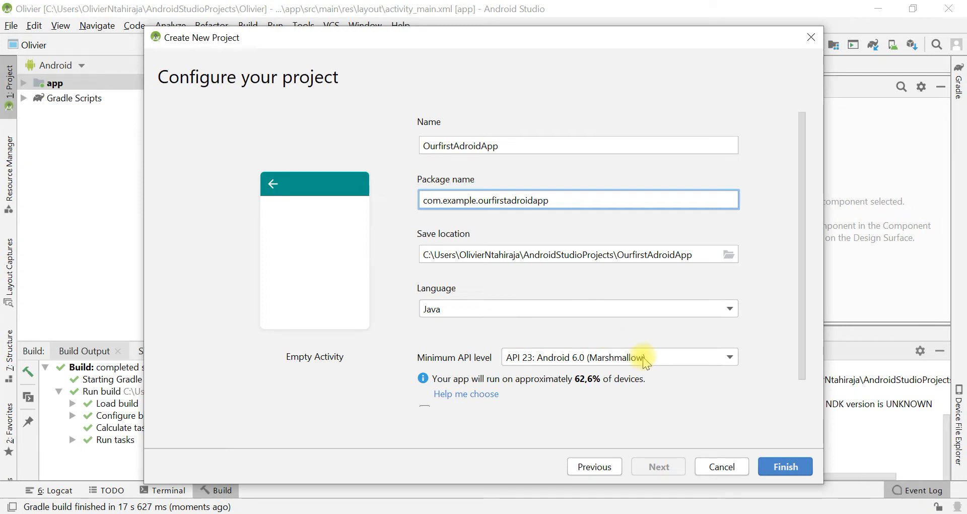
Switch the project language between Kotlin and Java, leaving Java selected
left_click(656, 312)
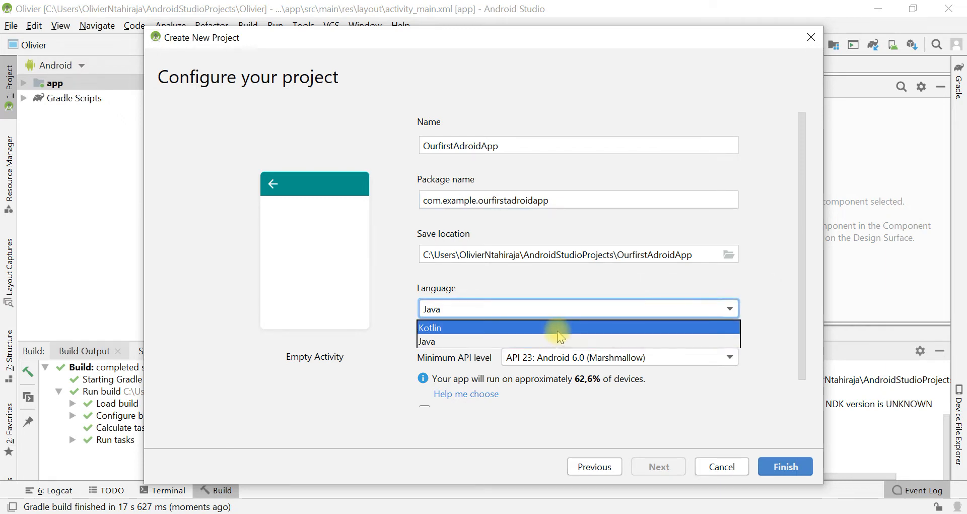
left_click(915, 505)
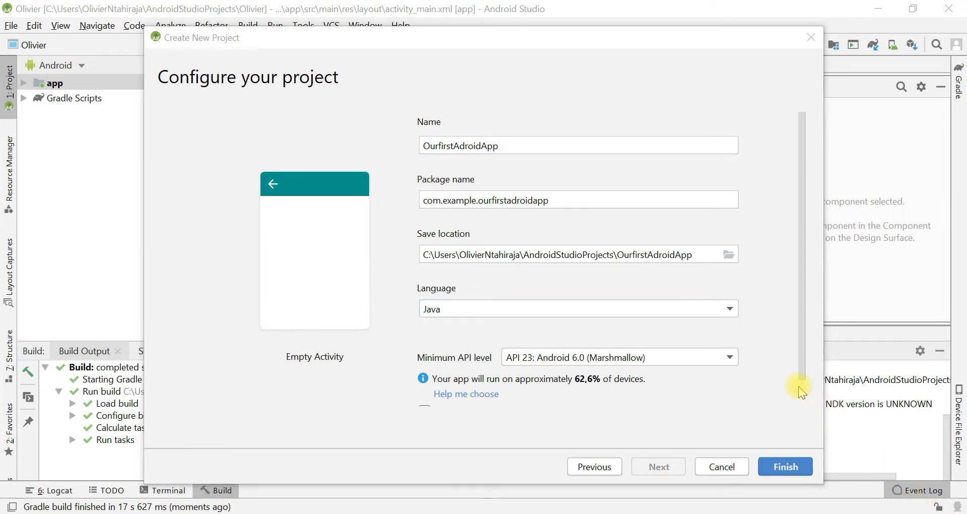
left_click(717, 309)
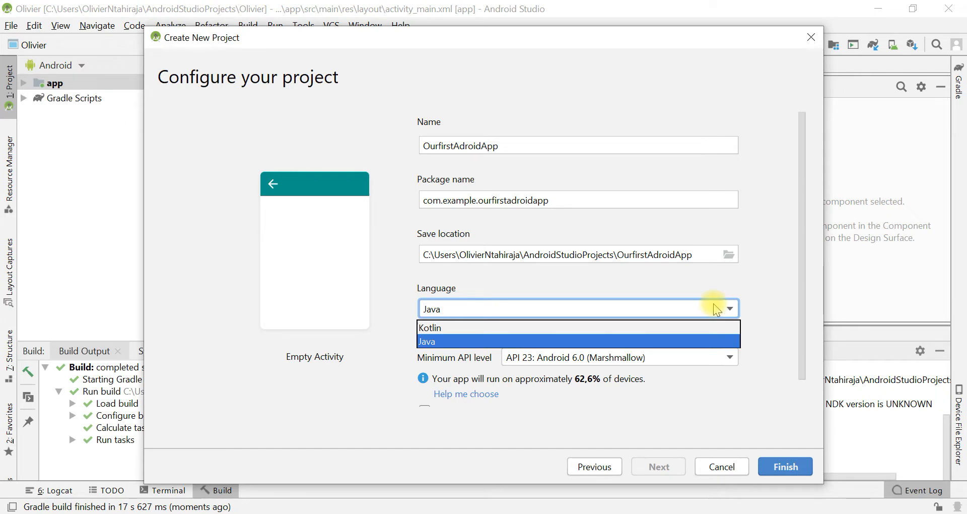
left_click(643, 323)
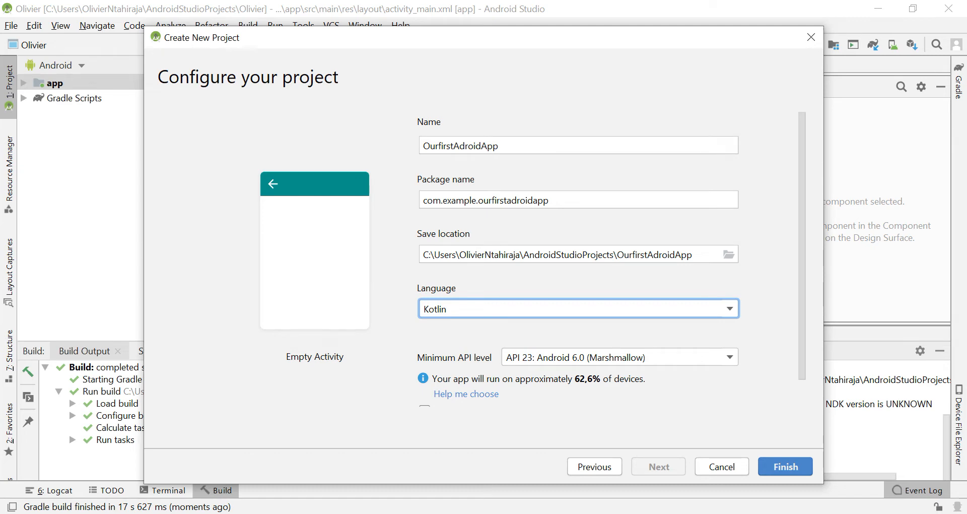
left_click(913, 509)
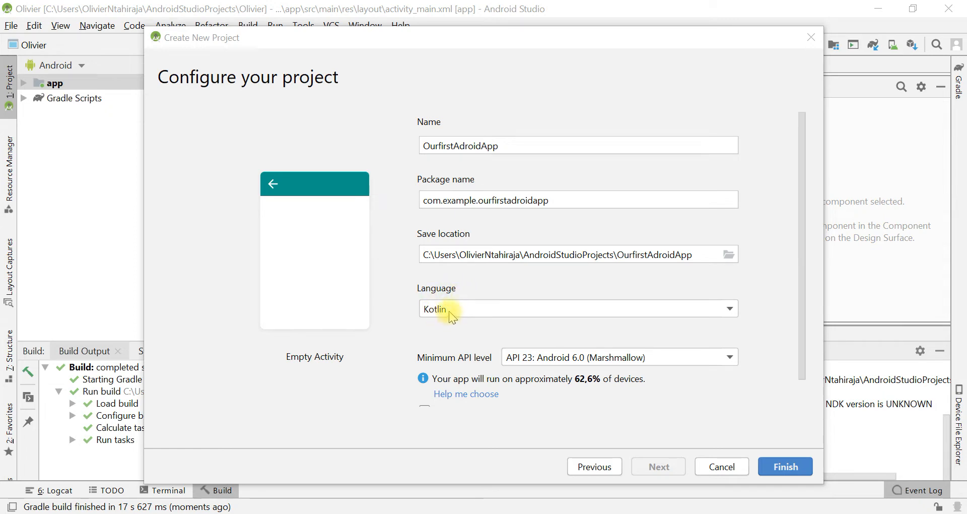
left_click(480, 306)
left_click(455, 341)
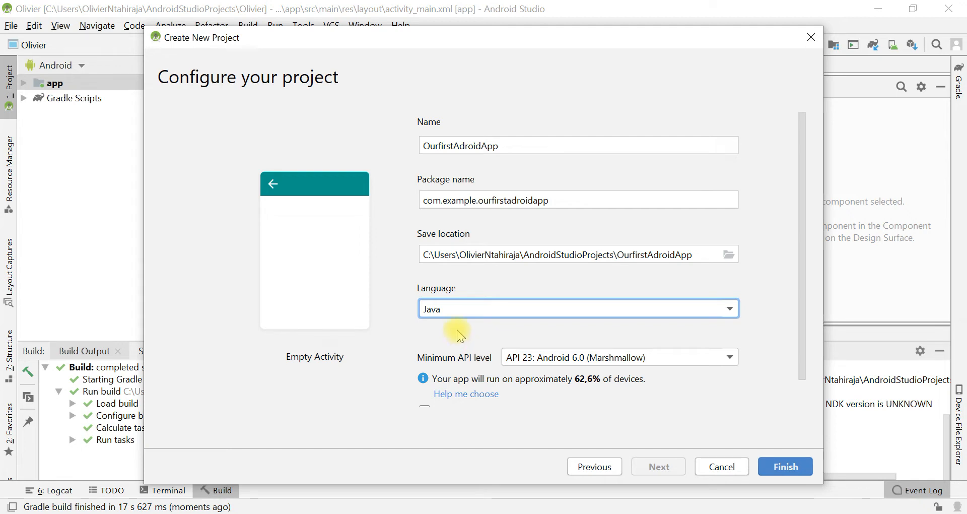
left_click(467, 309)
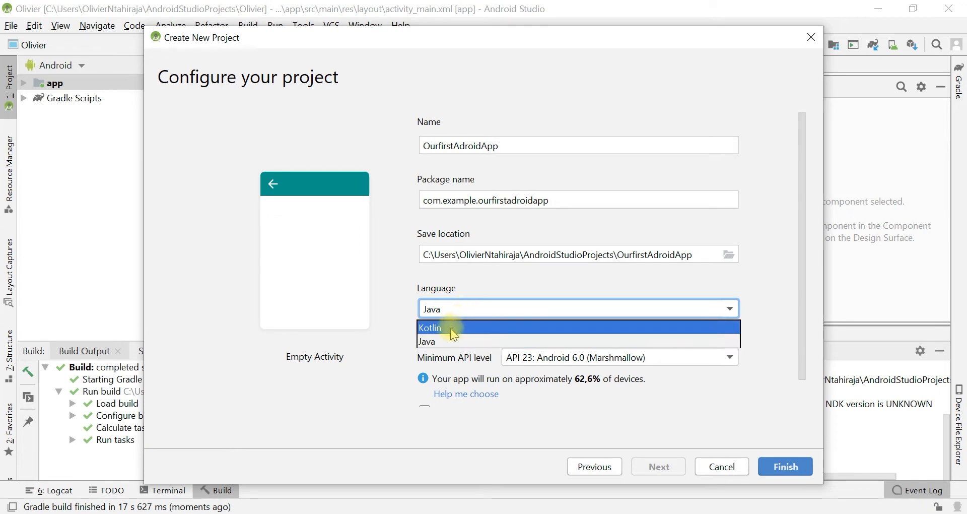
left_click(451, 329)
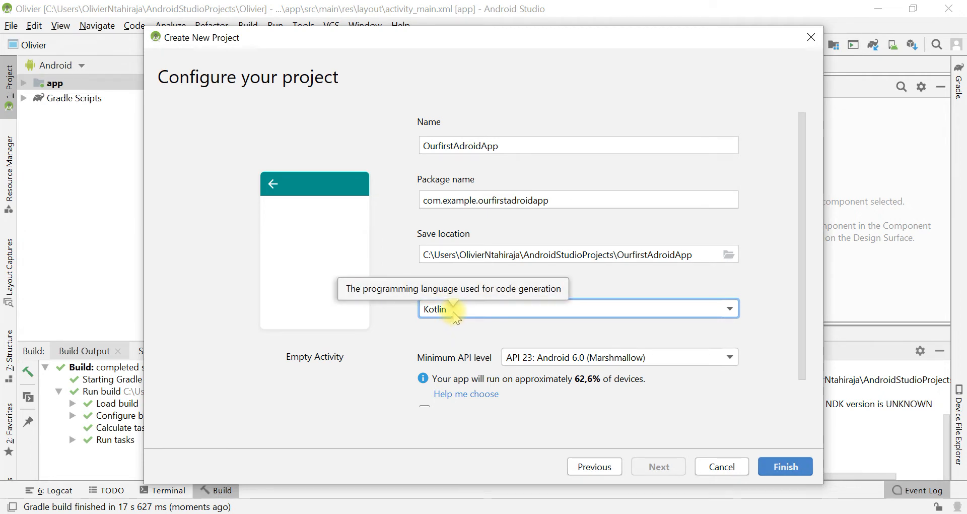
left_click(910, 503)
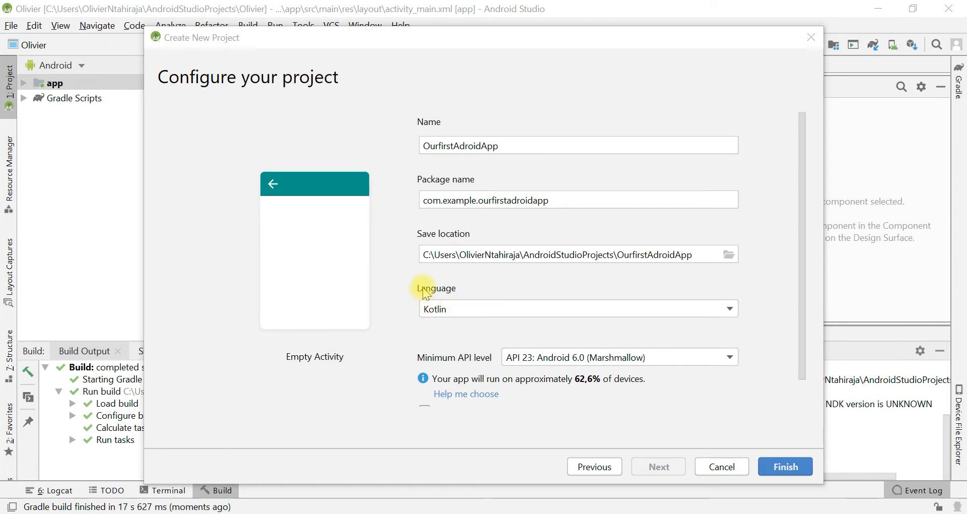
left_click(480, 309)
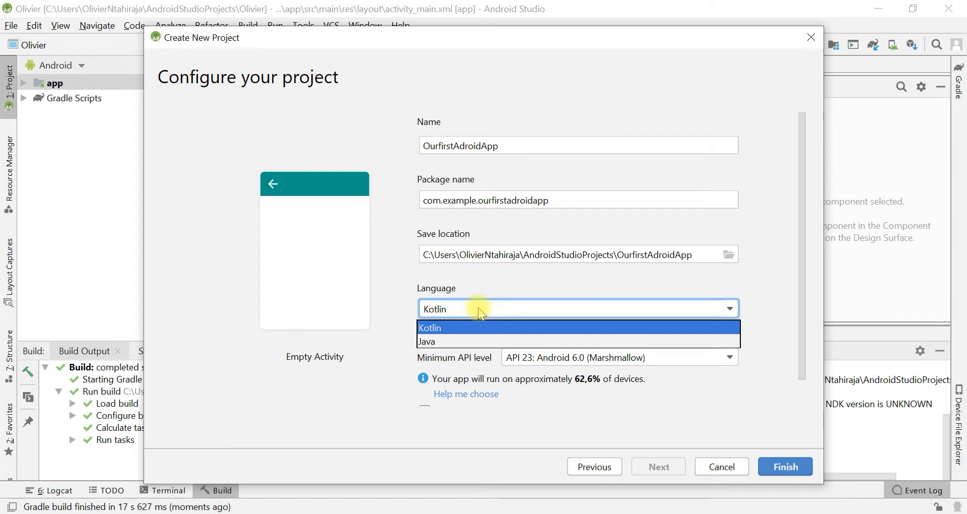
left_click(443, 340)
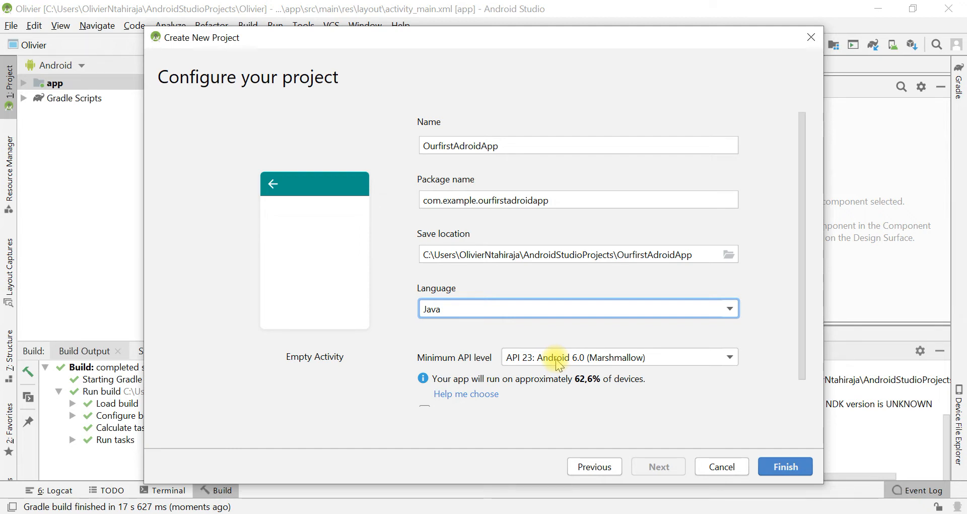
Choose Android 6.0 Marshmallow (API 23) as the minimum API level from the version distribution chart and create the project
left_click(586, 360)
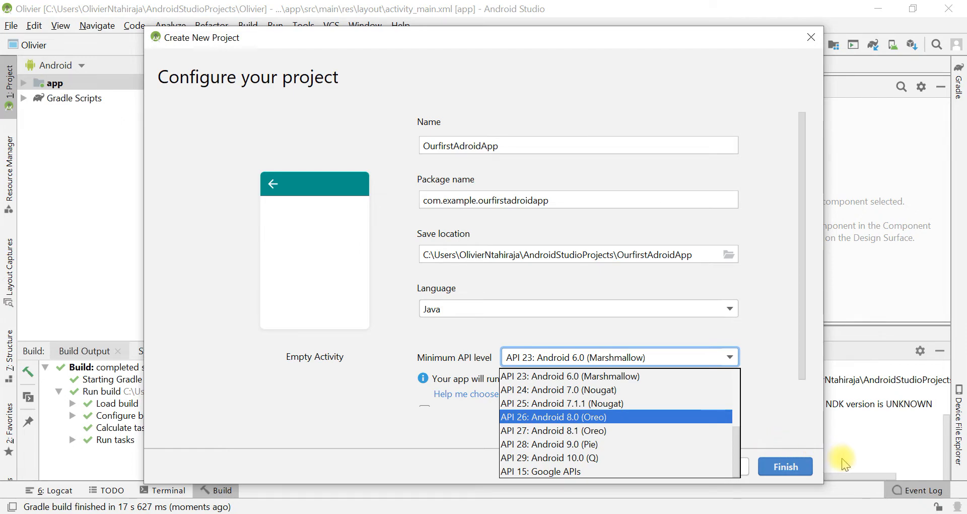
left_click(911, 502)
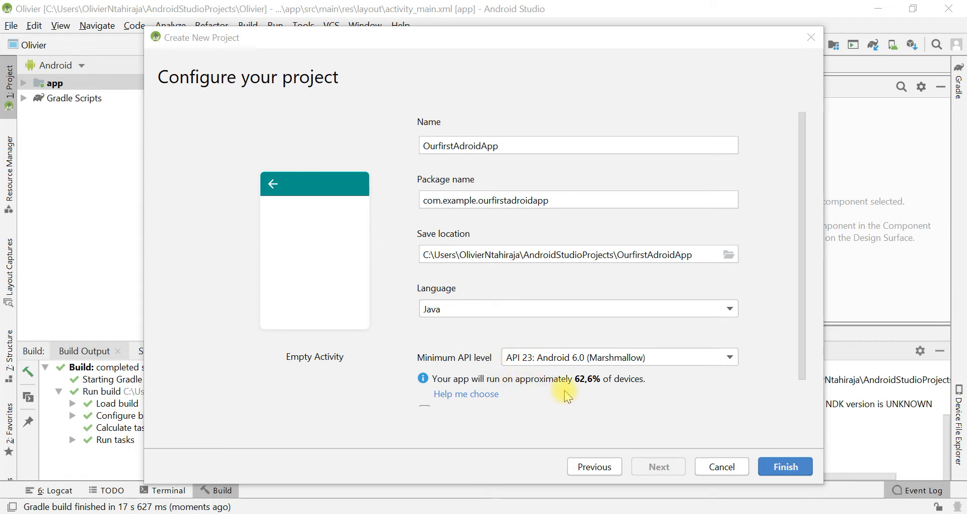
left_click(476, 395)
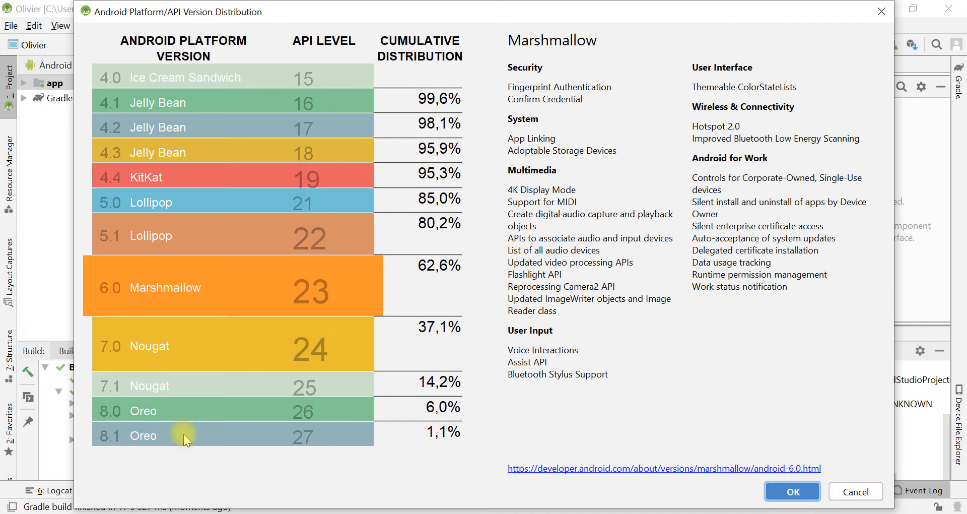
left_click(180, 387)
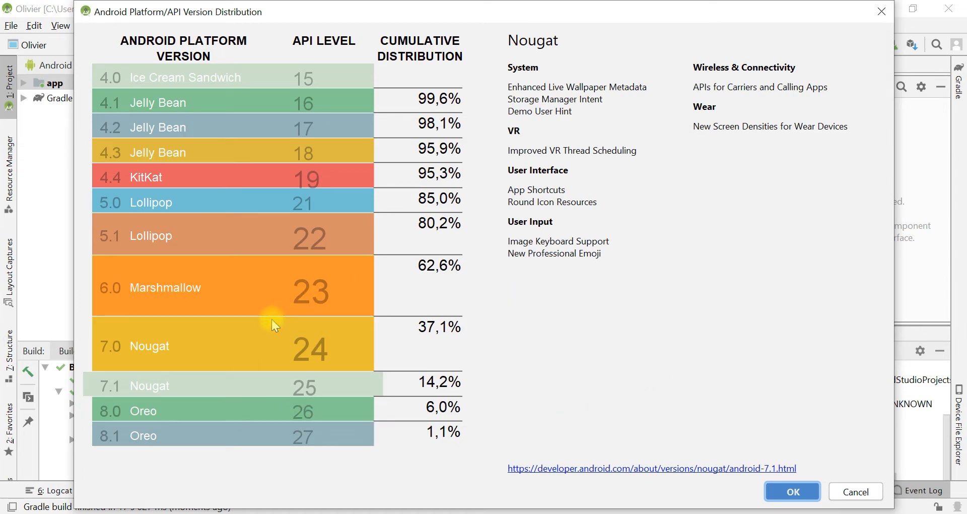
left_click(186, 290)
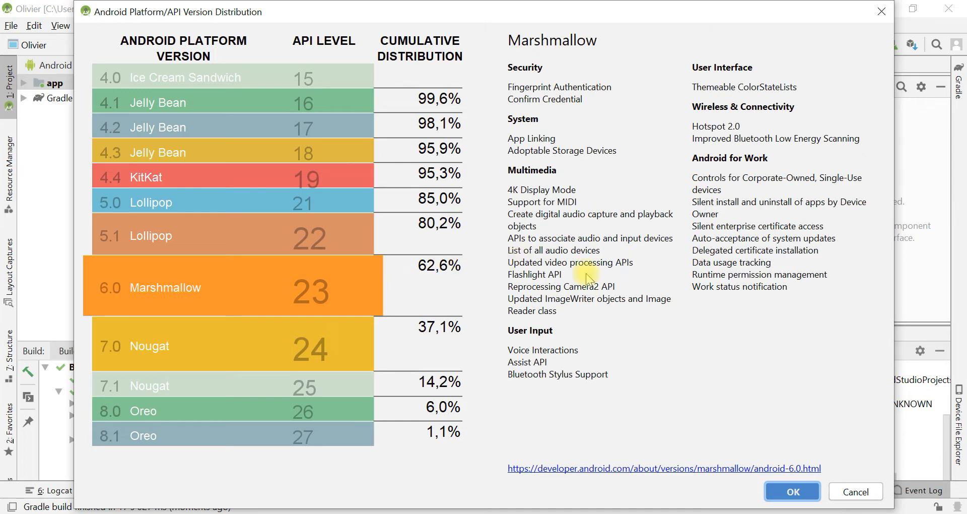
left_click(792, 491)
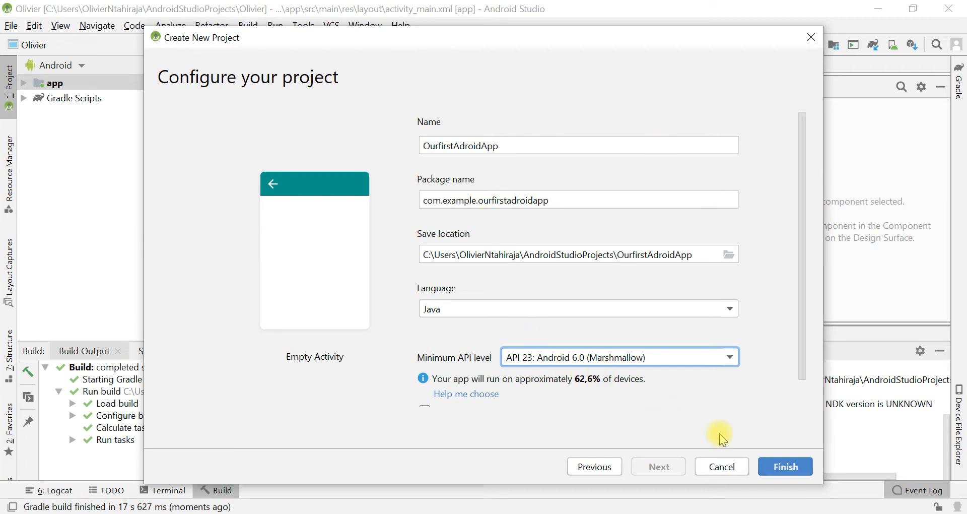
left_click(787, 466)
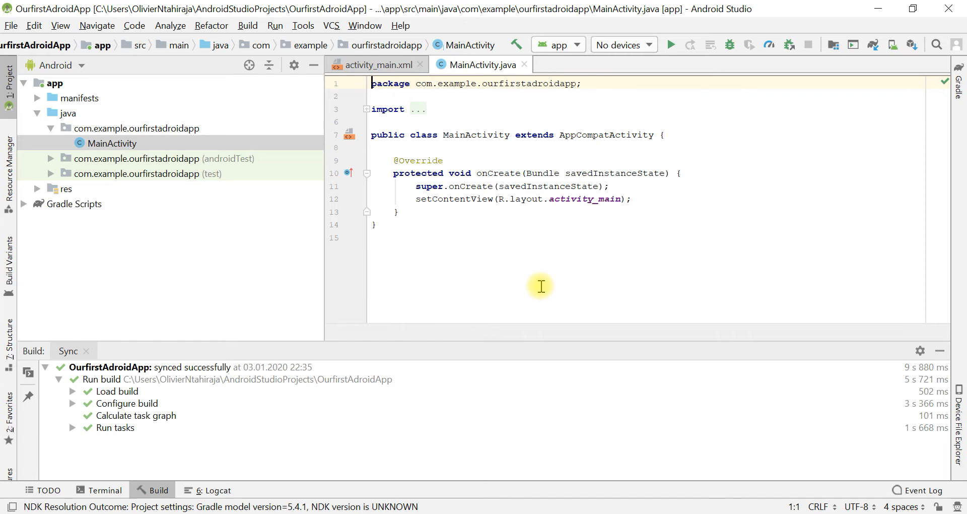
Examine activity_main.xml in its visual design and XML text views, and return to MainActivity.java
left_click(389, 69)
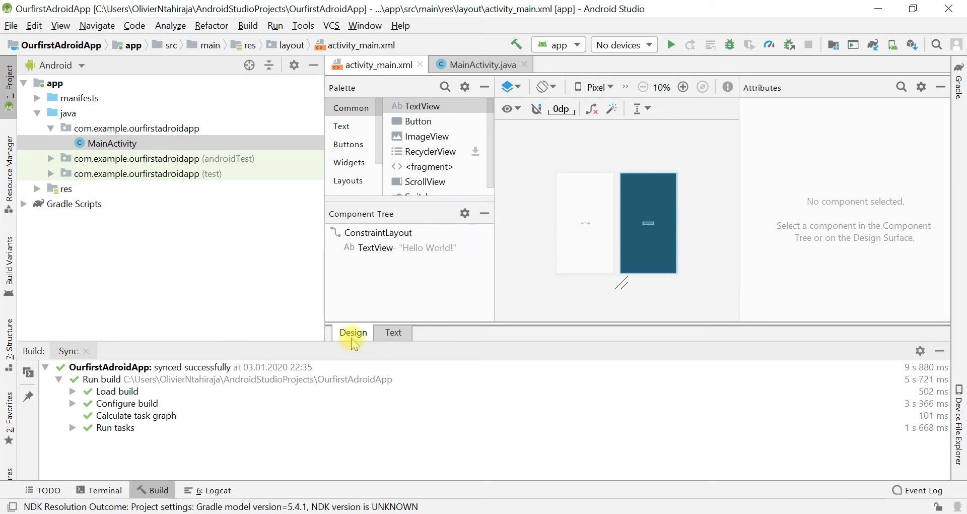
left_click(395, 334)
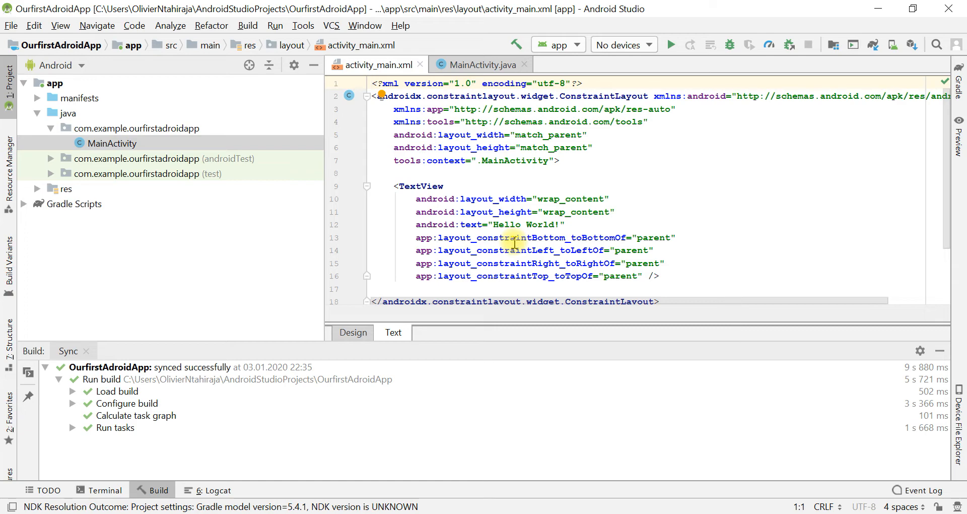
left_click(353, 333)
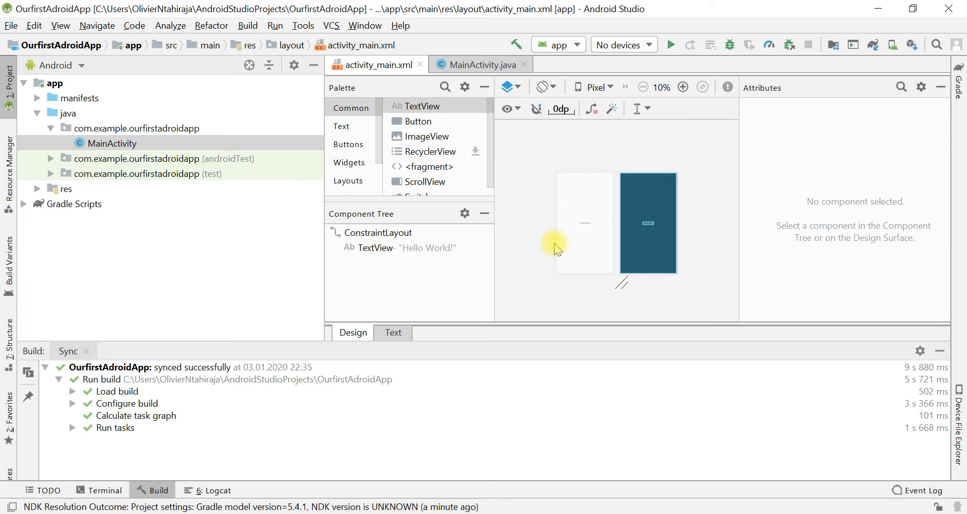
left_click(474, 65)
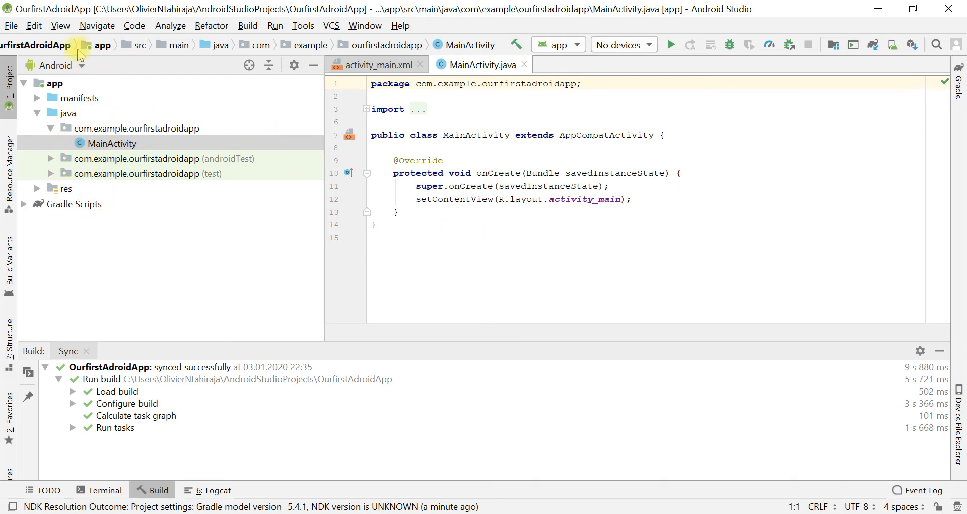
Expand the manifests folder in the project tree and open AndroidManifest.xml to examine its application settings
left_click(34, 101)
left_click(35, 98)
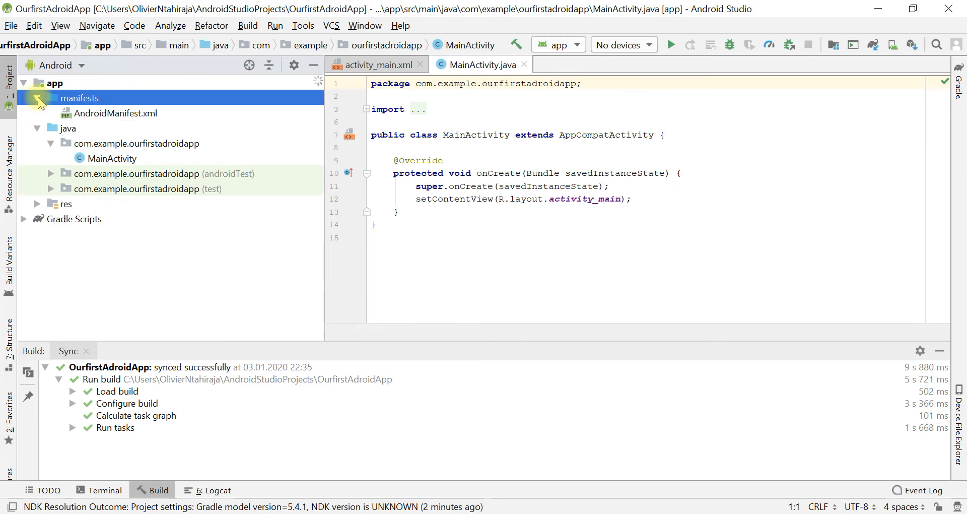
left_click(112, 114)
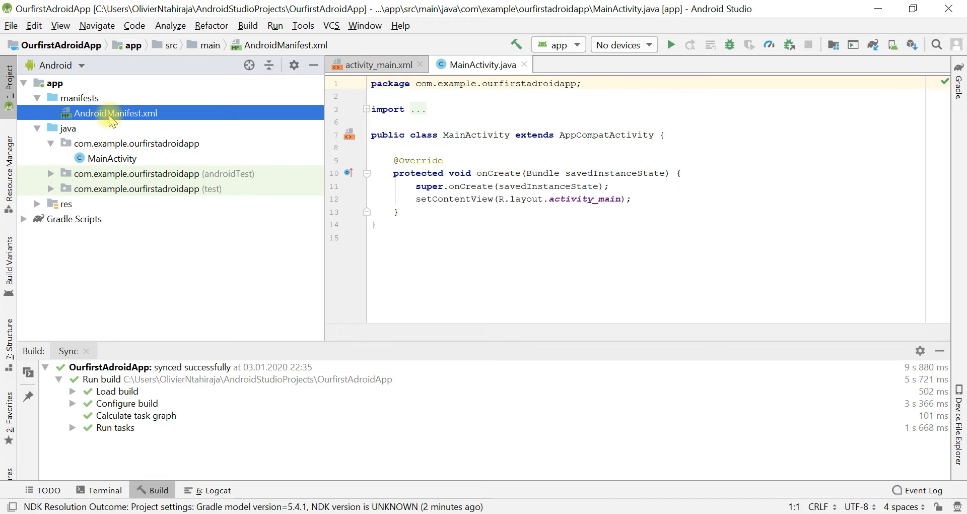
double_click(110, 116)
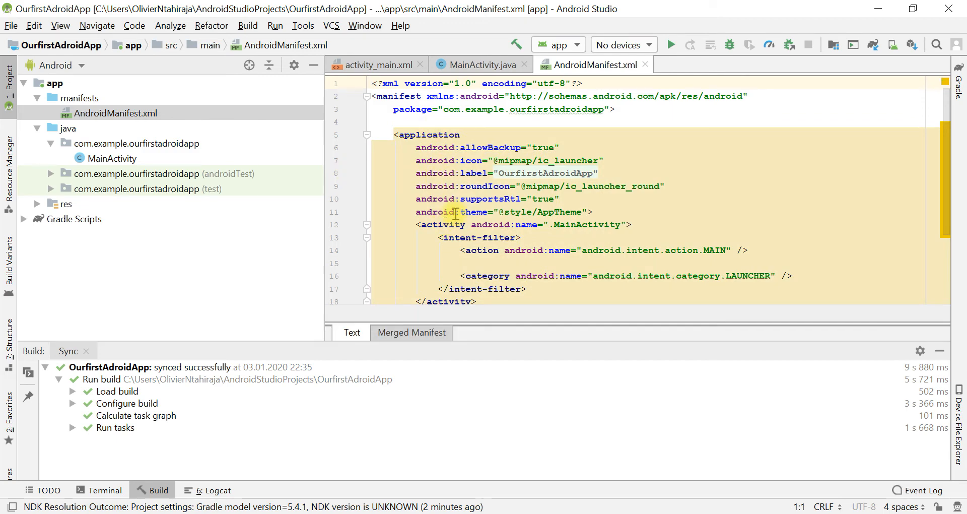
mouse_move(441, 180)
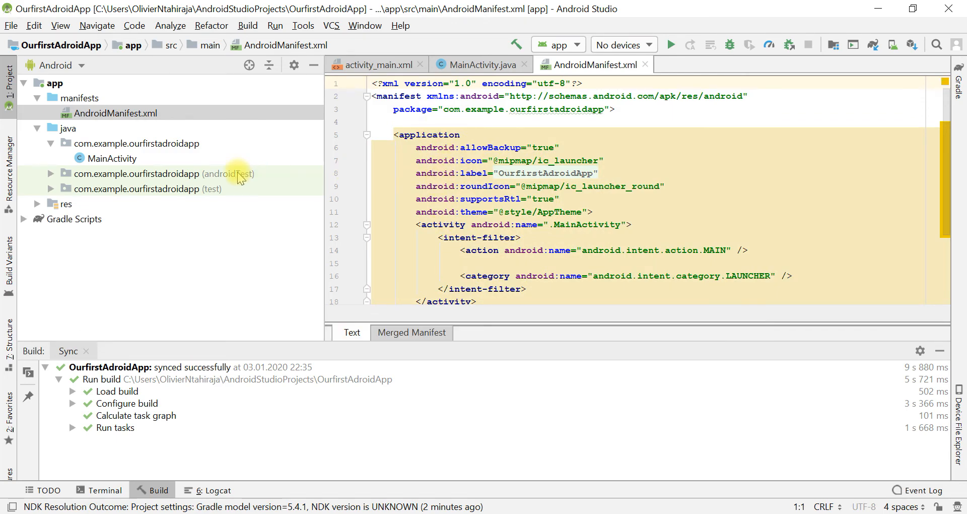
Expand the res folder to show its resource subfolders, and revisit activity_main.xml and MainActivity.java
left_click(37, 204)
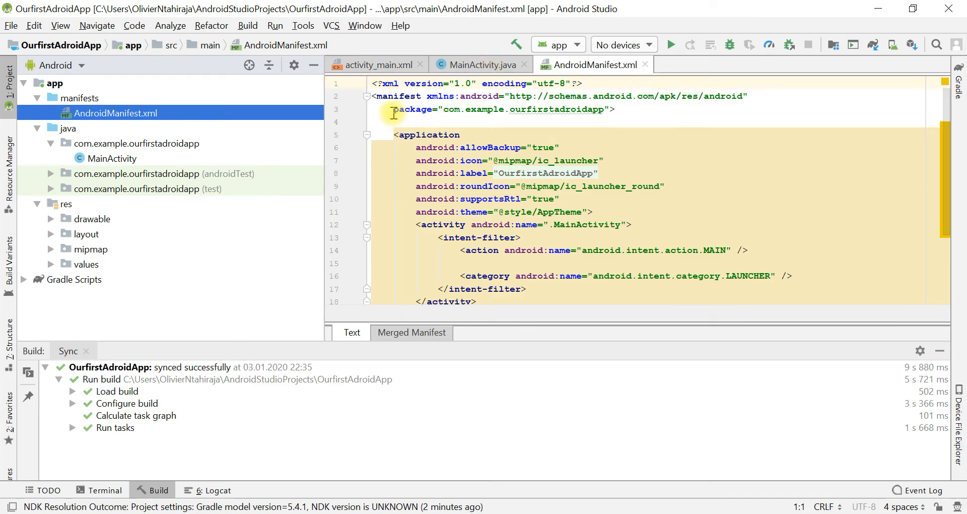
left_click(387, 66)
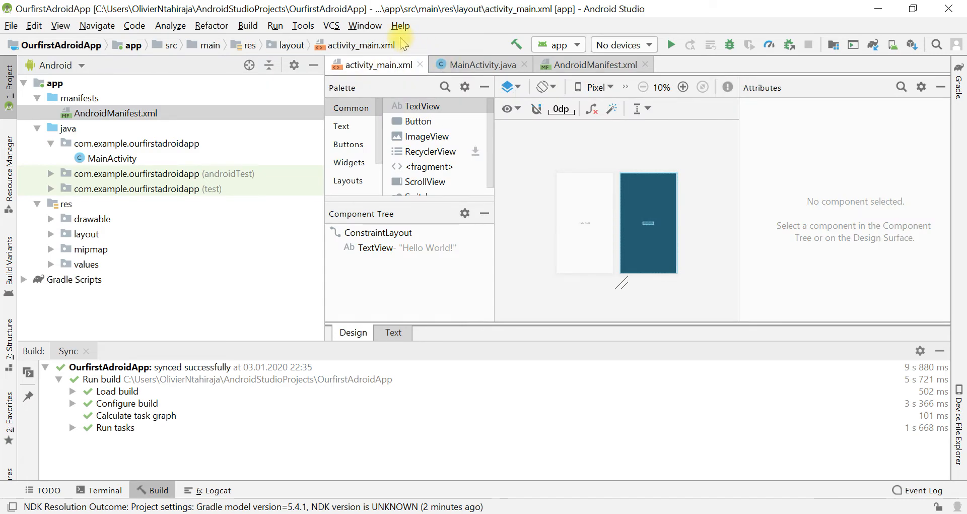
left_click(474, 66)
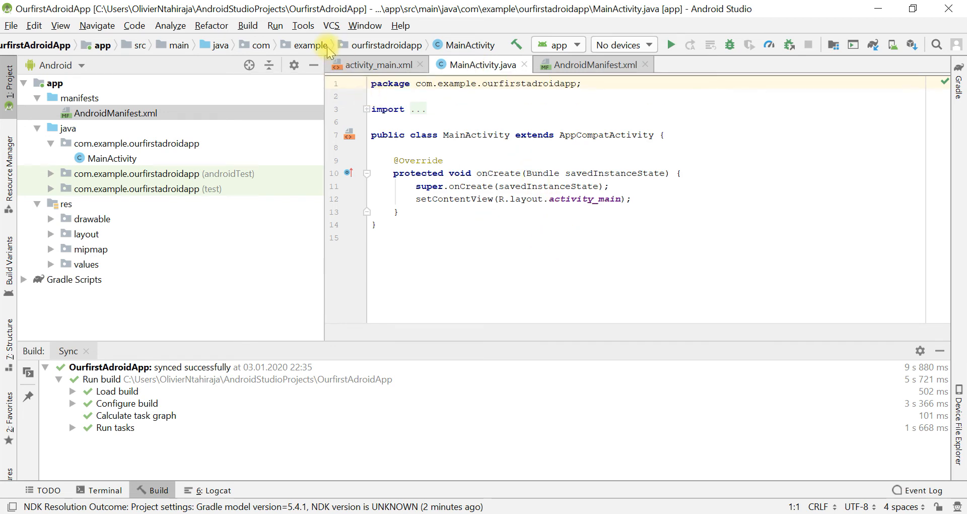
Open the Android Virtual Device Manager and begin creating a new virtual device
left_click(304, 26)
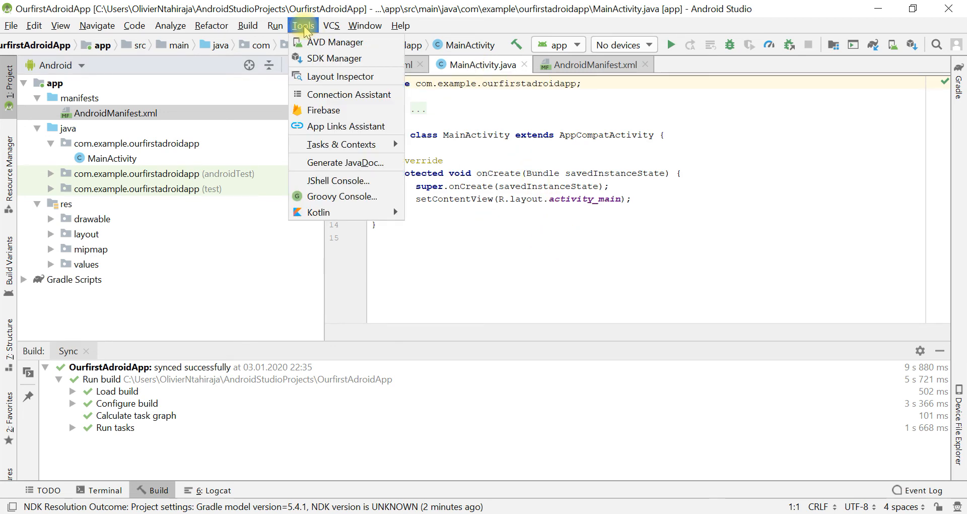
left_click(328, 44)
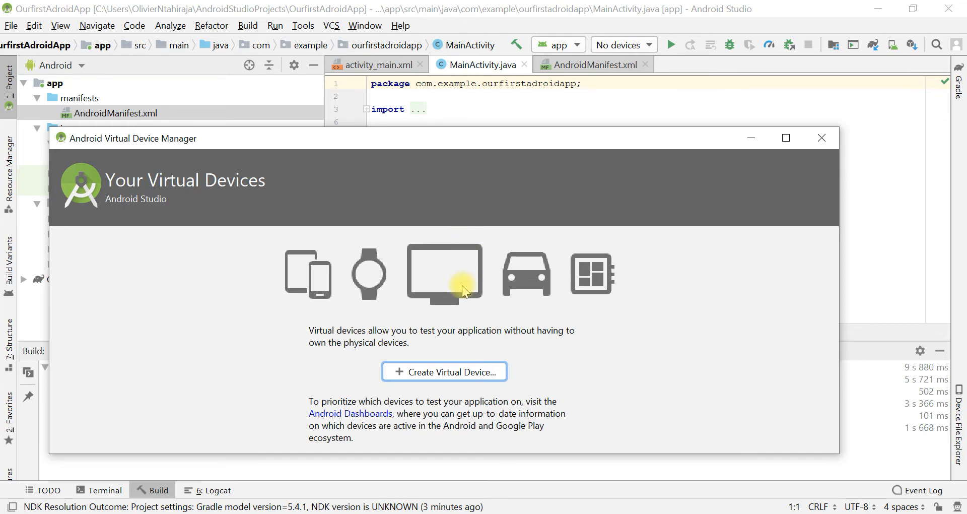
left_click(435, 376)
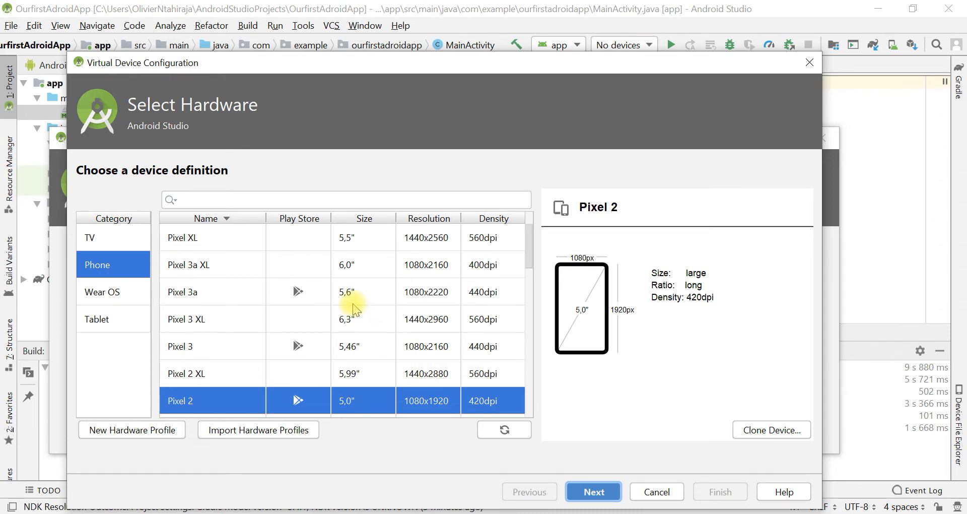
Try the Pixel 3 and Pixel 2 phone definitions in turn and check the recommended system images offered for each
left_click(190, 353)
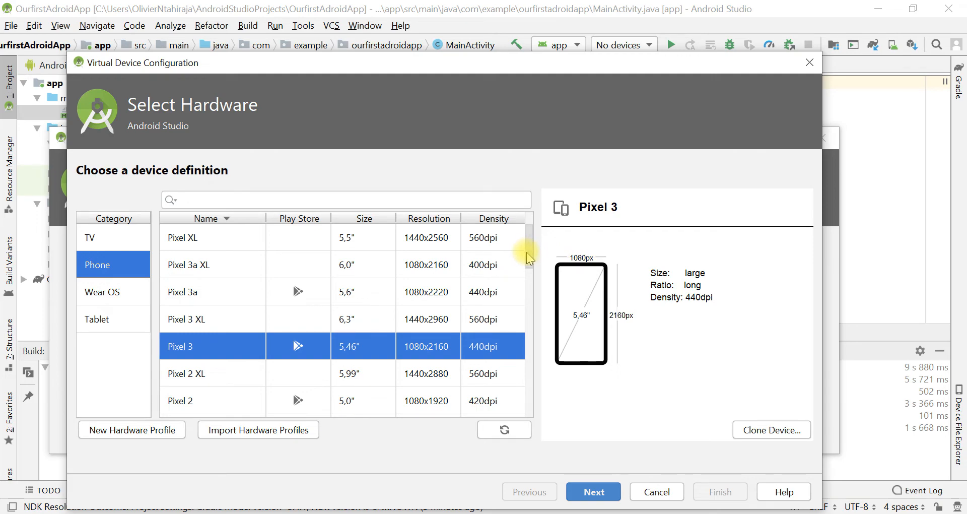
mouse_move(528, 254)
left_mouse_down()
mouse_move(531, 427)
mouse_move(514, 255)
left_mouse_up()
scroll(510, 258, "down", 1)
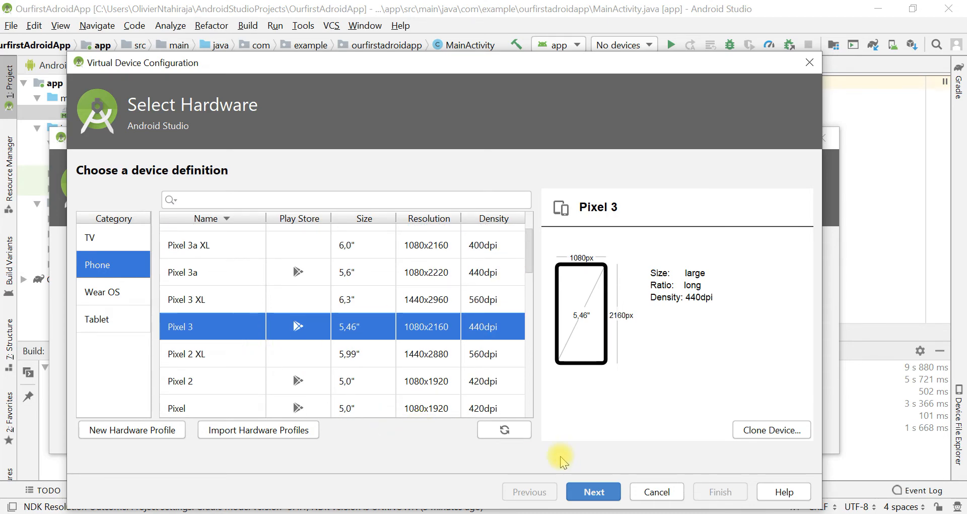
left_click(595, 492)
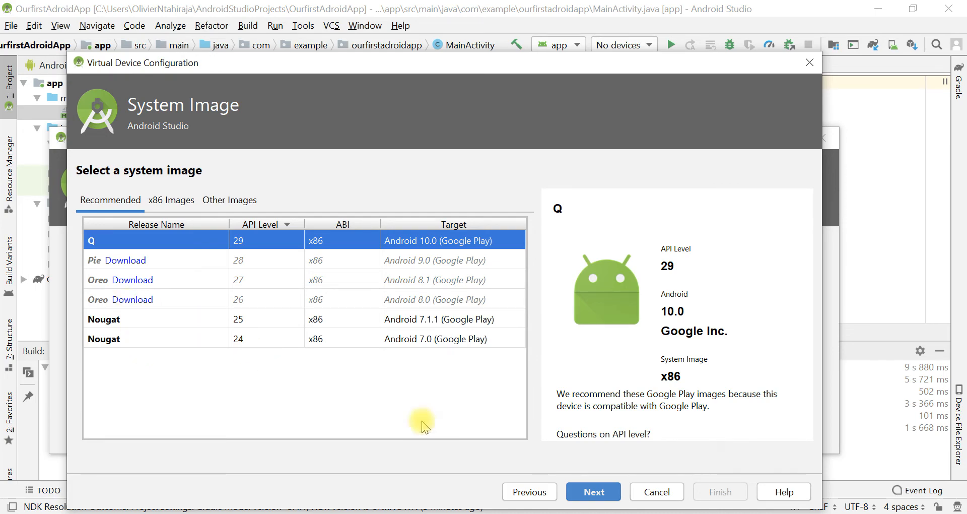
left_click(529, 492)
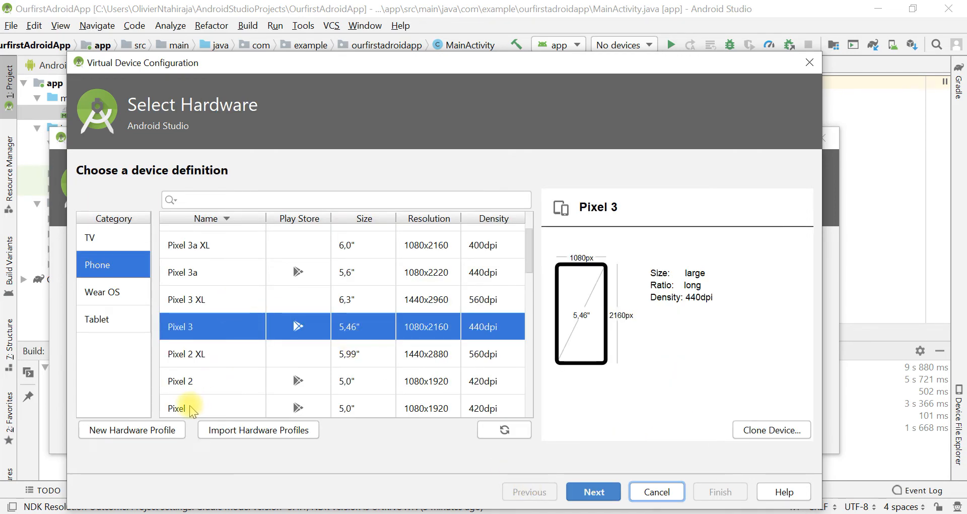
left_click(185, 382)
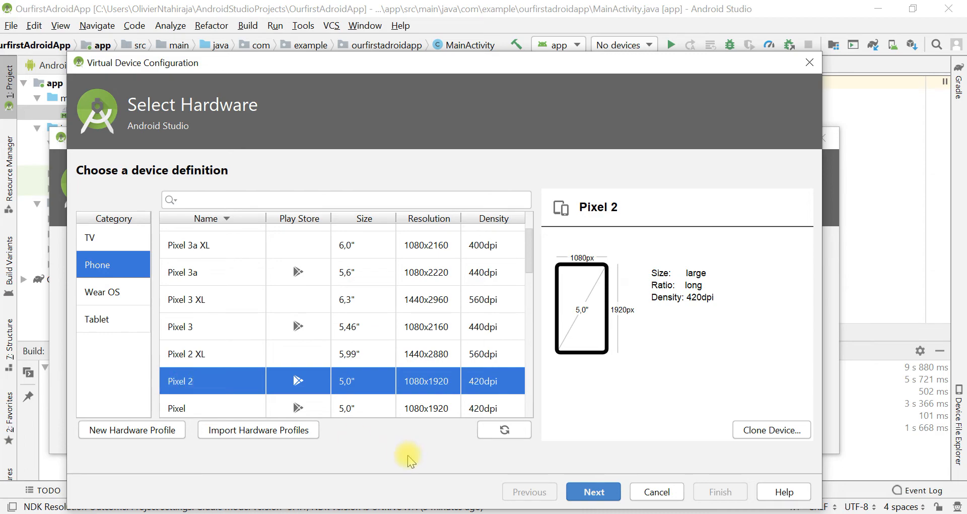
left_click(593, 492)
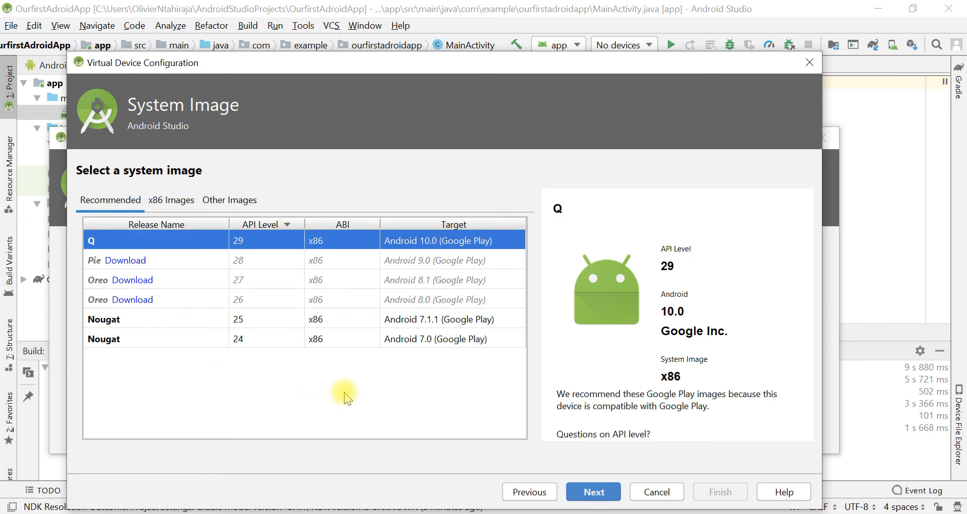
left_click(530, 492)
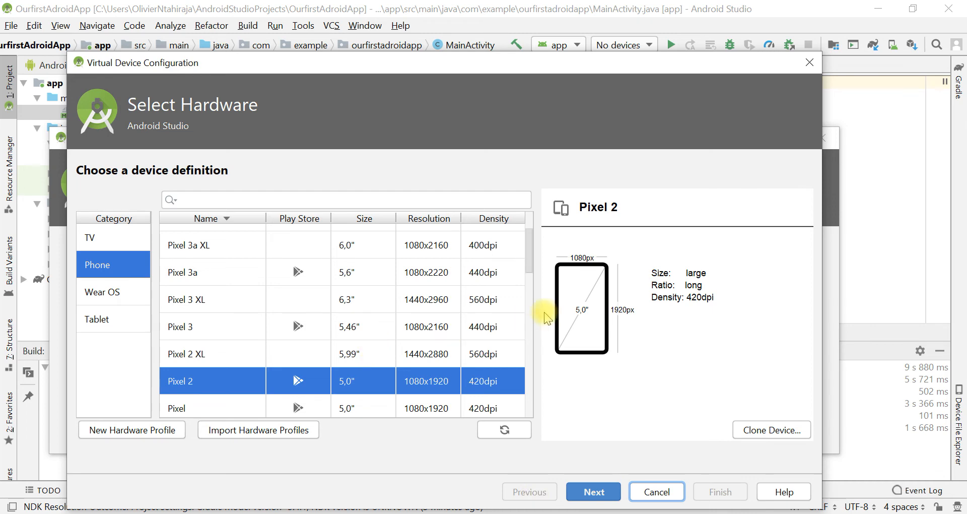
Choose the Galaxy Nexus phone as the virtual device's hardware and proceed to its system images
left_click_drag(528, 258, 531, 335)
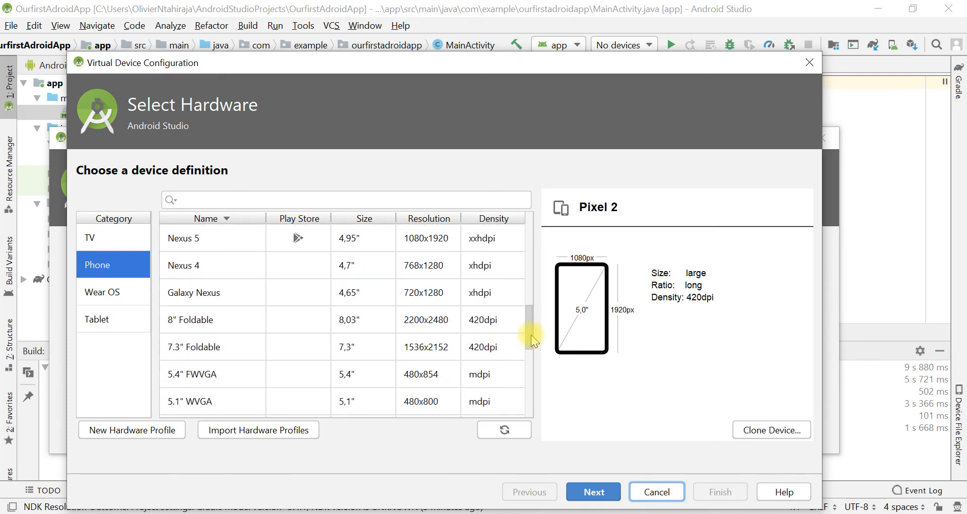
left_click(207, 295)
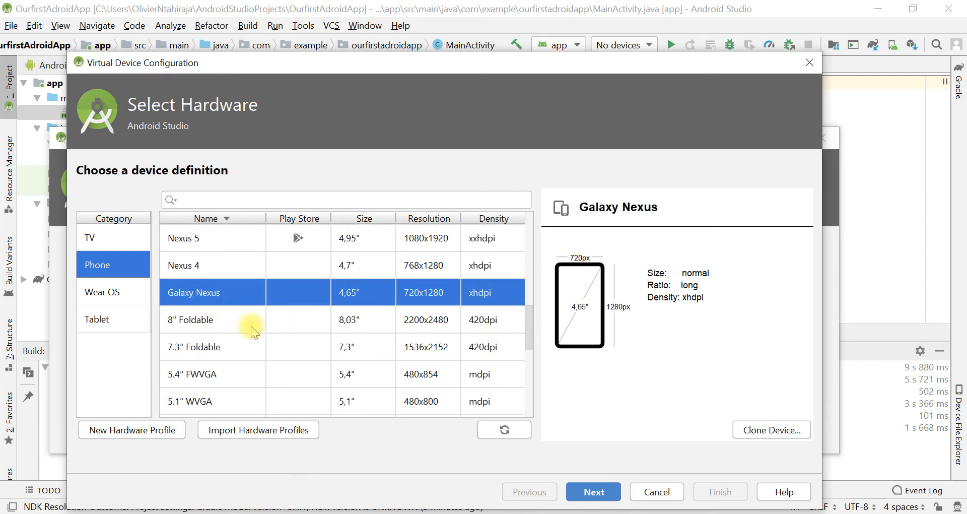
left_click(586, 497)
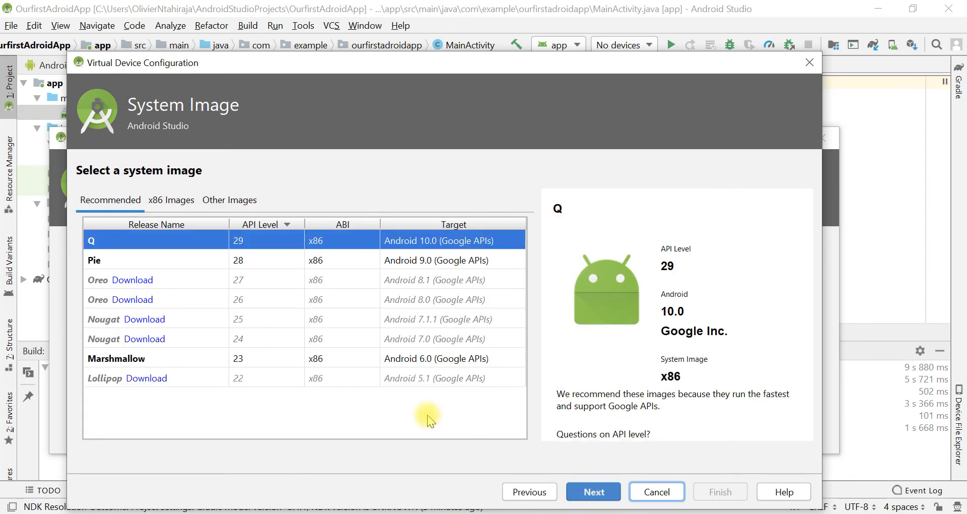
Select the Marshmallow system image (API 23, x86, Android 6.0) and download the Lollipop API 22 image as well
left_click(400, 359)
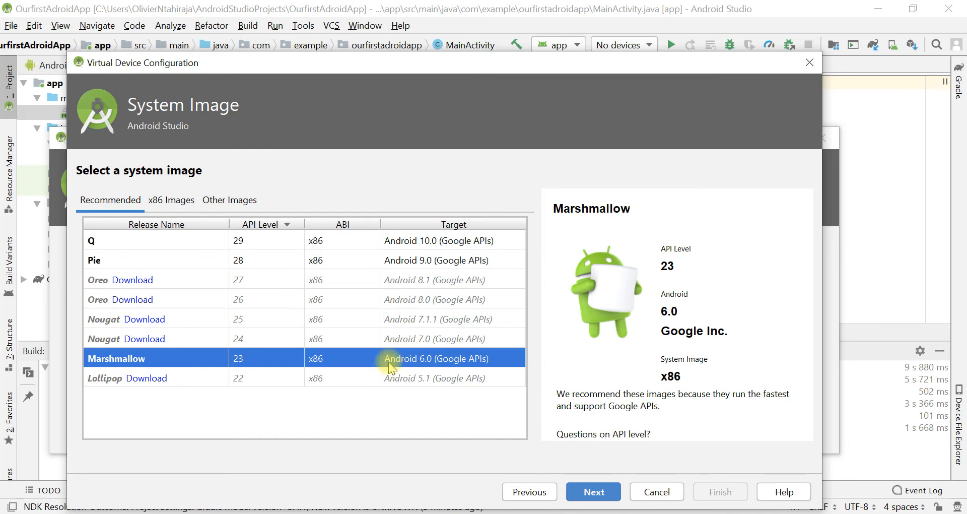
left_click(146, 379)
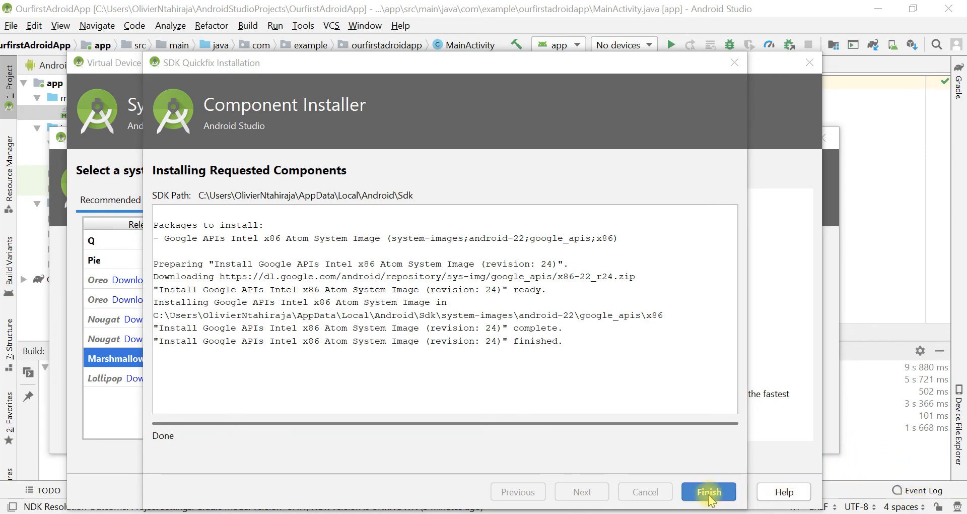
left_click(710, 492)
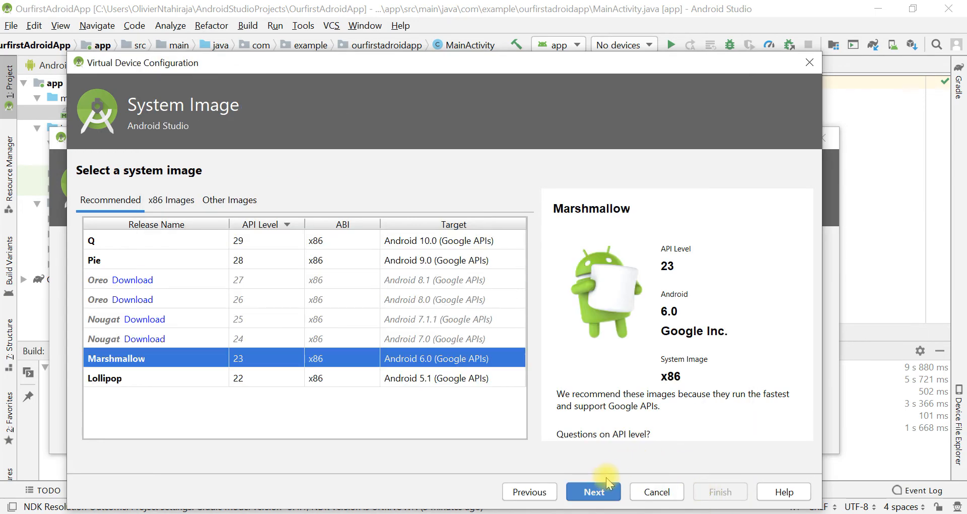
Finish creating the virtual device with the name Galaxy Nexus API 23 and portrait orientation, and close the device manager
left_click(594, 492)
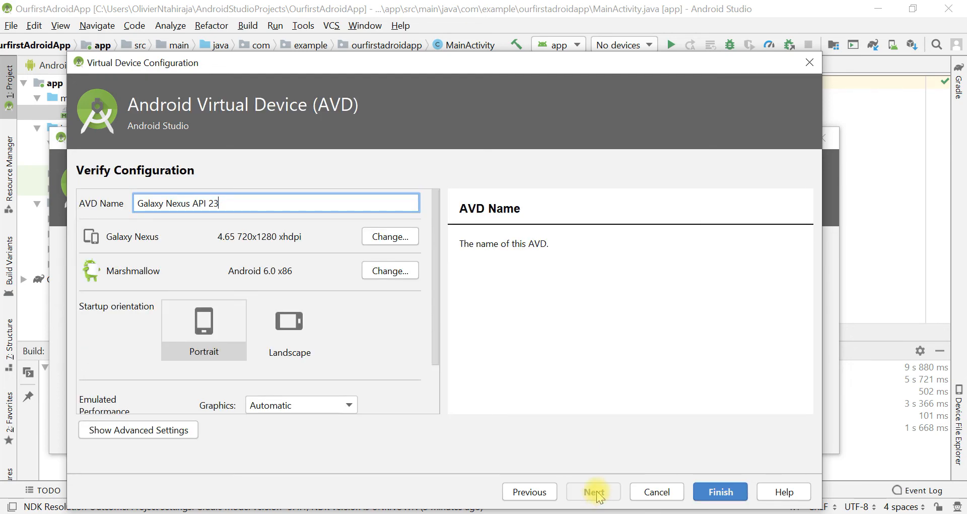
left_click(719, 493)
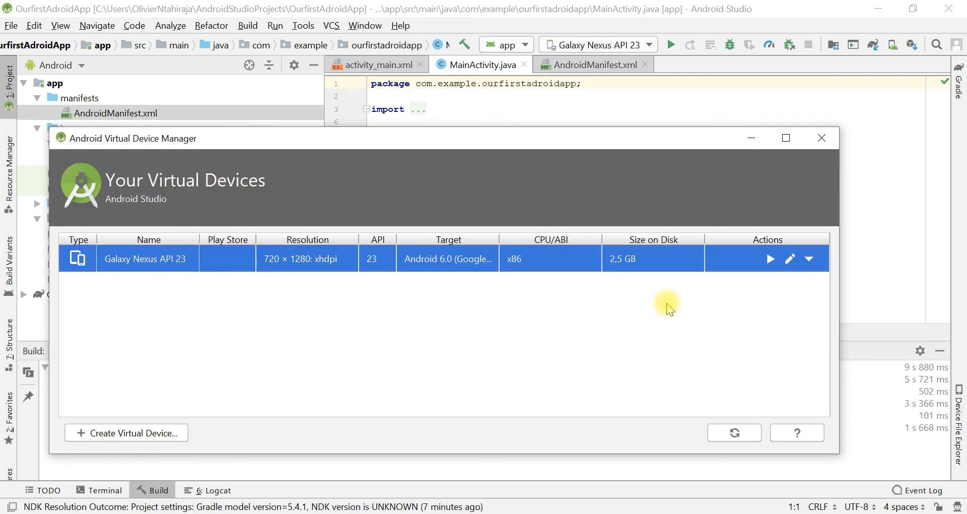
left_click(824, 142)
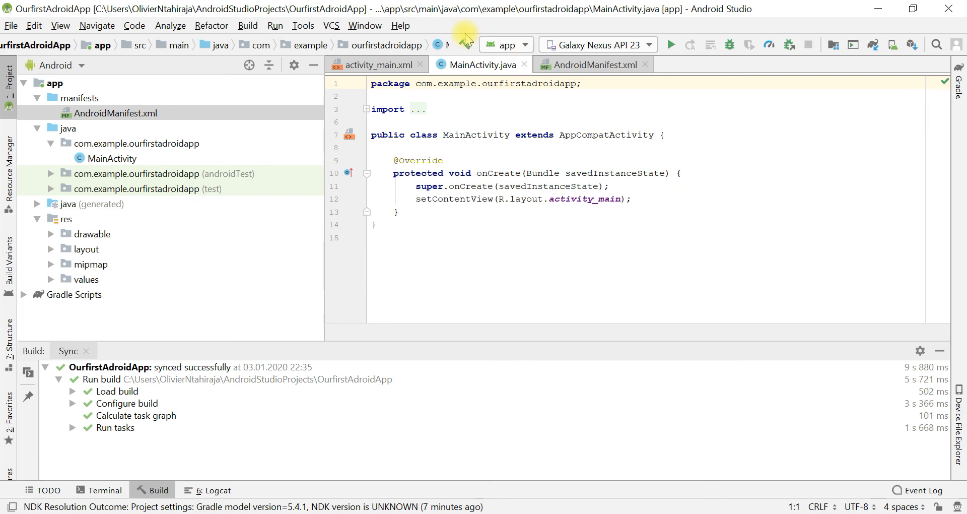
Close AndroidManifest.xml and show the XML text view of activity_main.xml
left_click(374, 65)
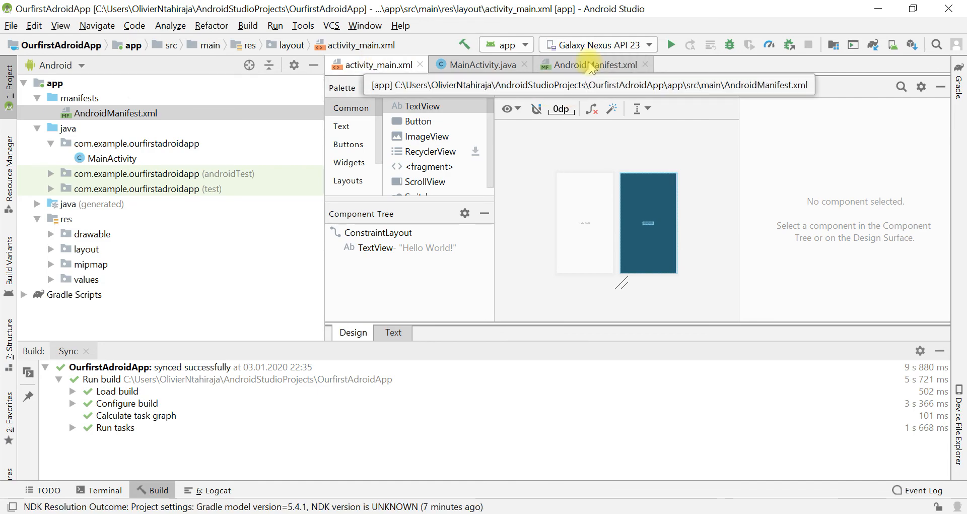
left_click(646, 64)
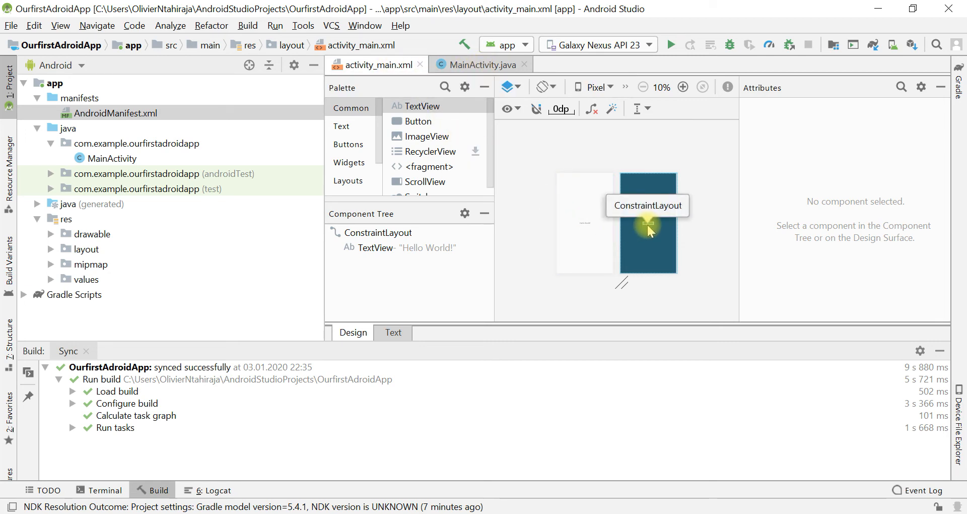
left_click(393, 332)
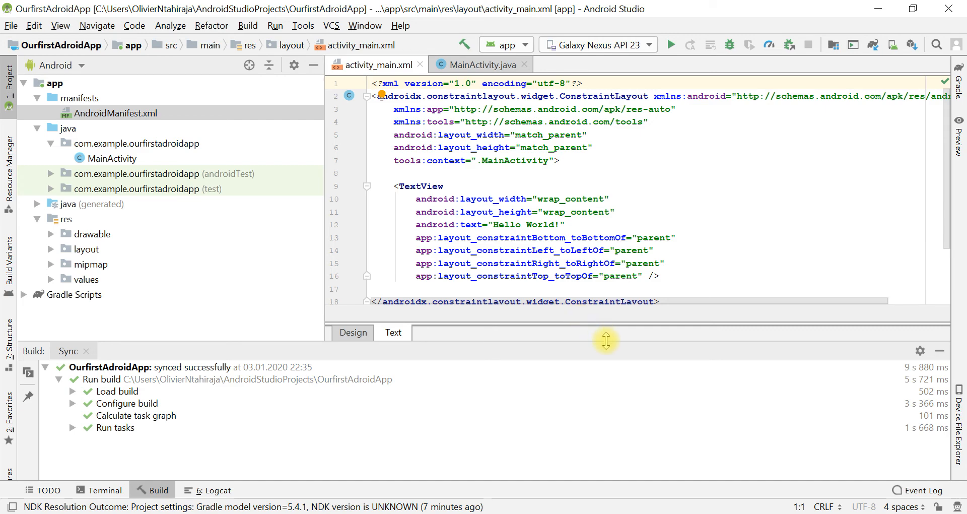
Run the app on the Galaxy Nexus API 23 virtual device
left_click(671, 47)
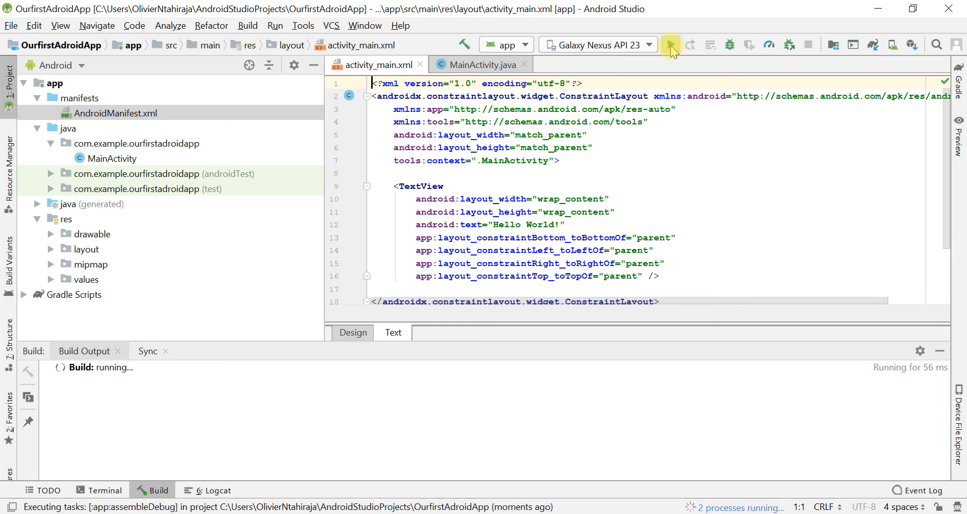